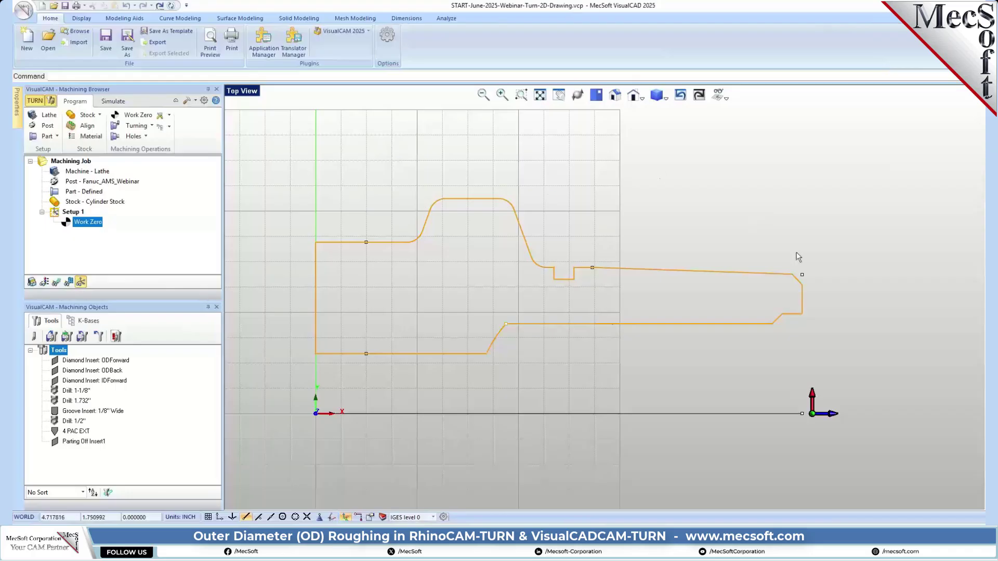
Start a Turn Roughing operation with the Diamond Insert ODForward tool and disable its cut containment start and end points
{"action": "left_click", "coordinate": [136, 126]}
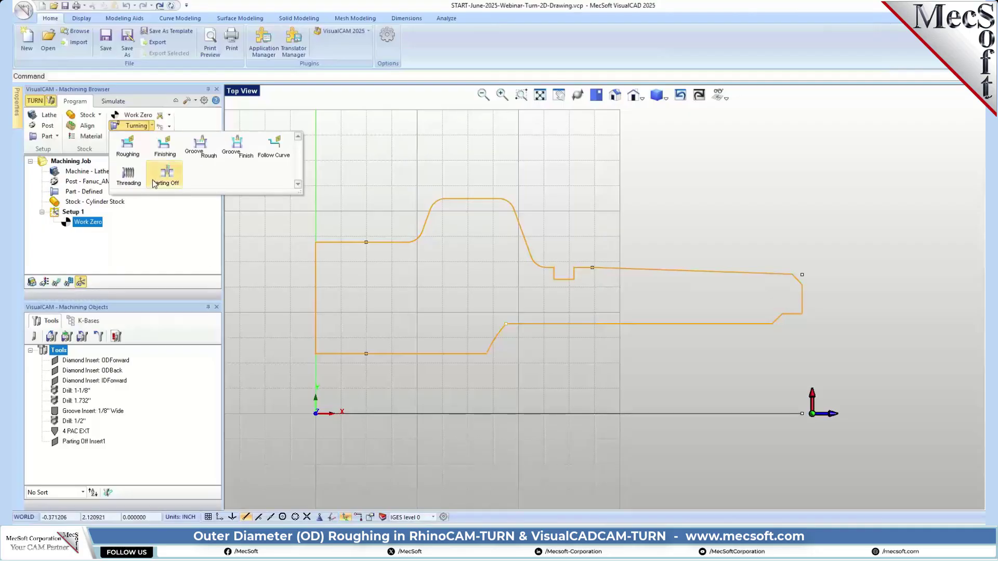
{"action": "left_click", "coordinate": [133, 144]}
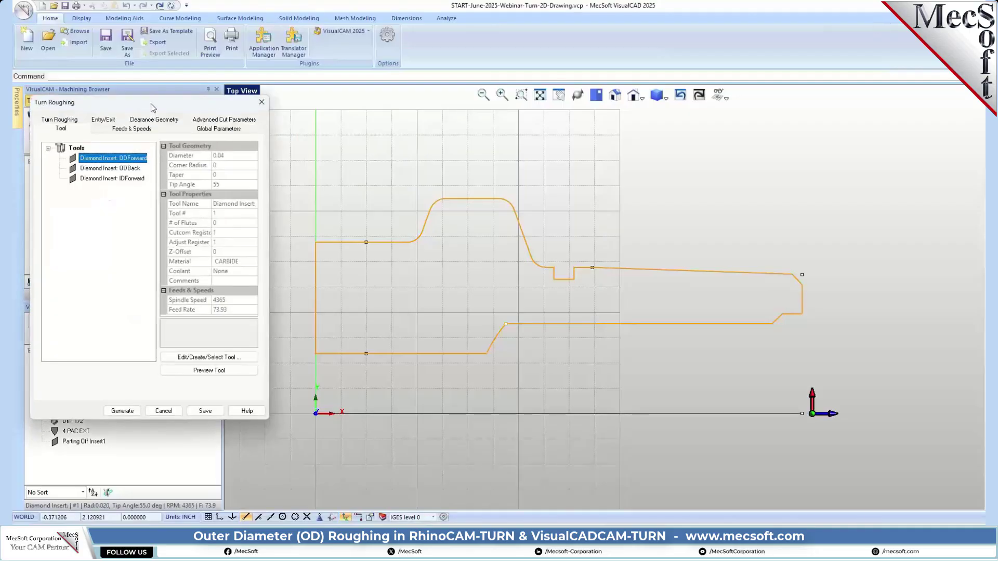
{"action": "left_click_drag", "start_coordinate": [151, 104], "coordinate": [180, 126]}
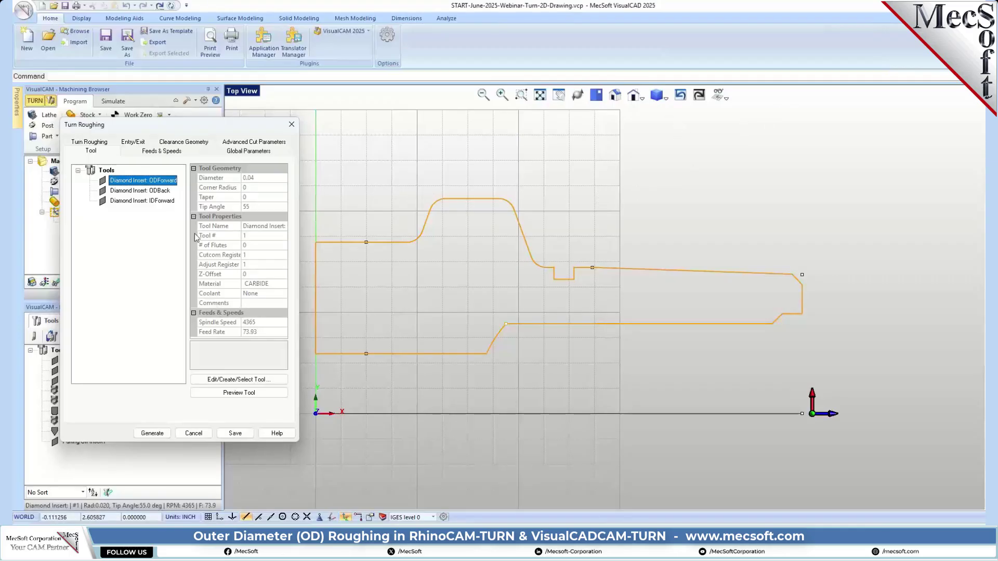
{"action": "left_click", "coordinate": [162, 152]}
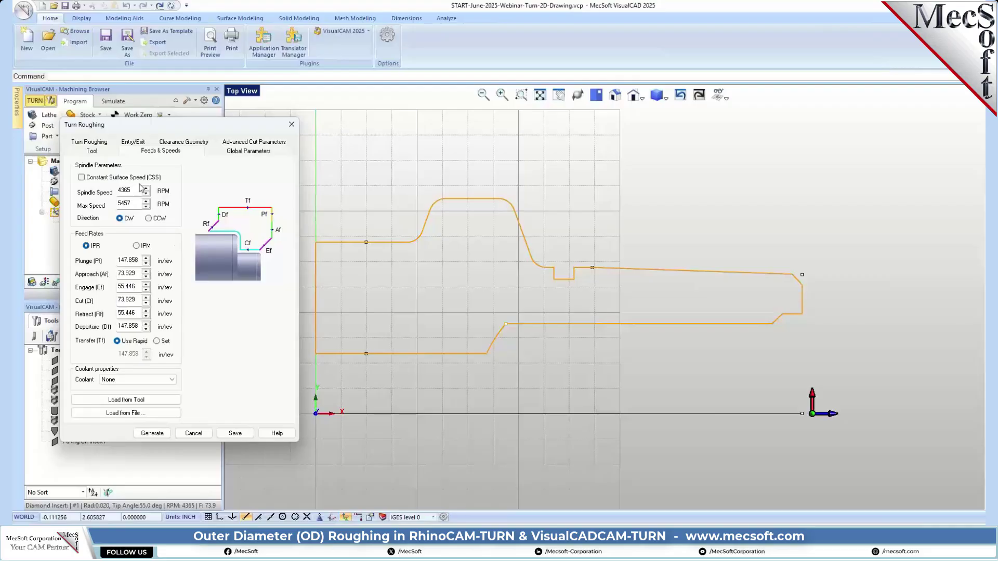
{"action": "left_click", "coordinate": [256, 152]}
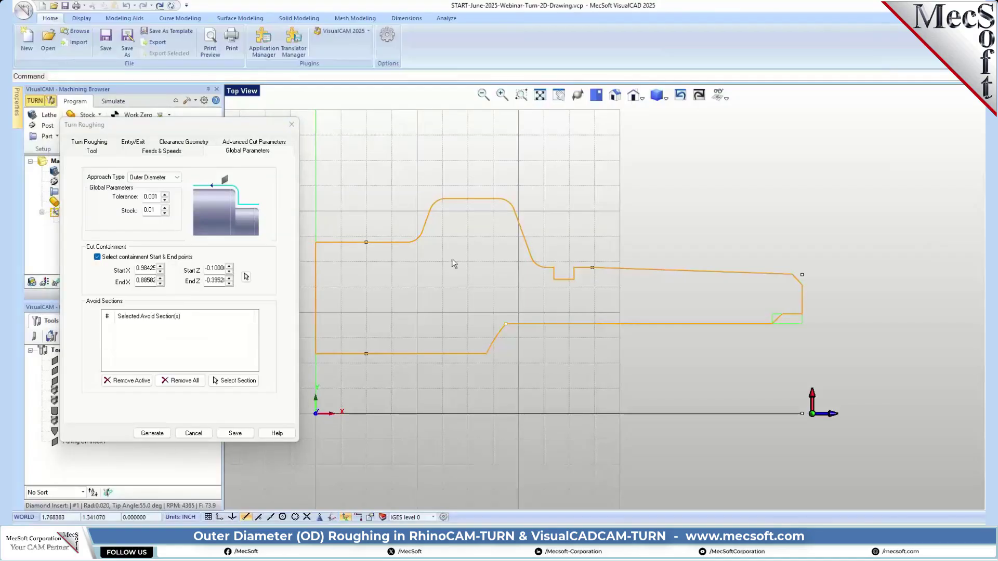
{"action": "left_click", "coordinate": [97, 257]}
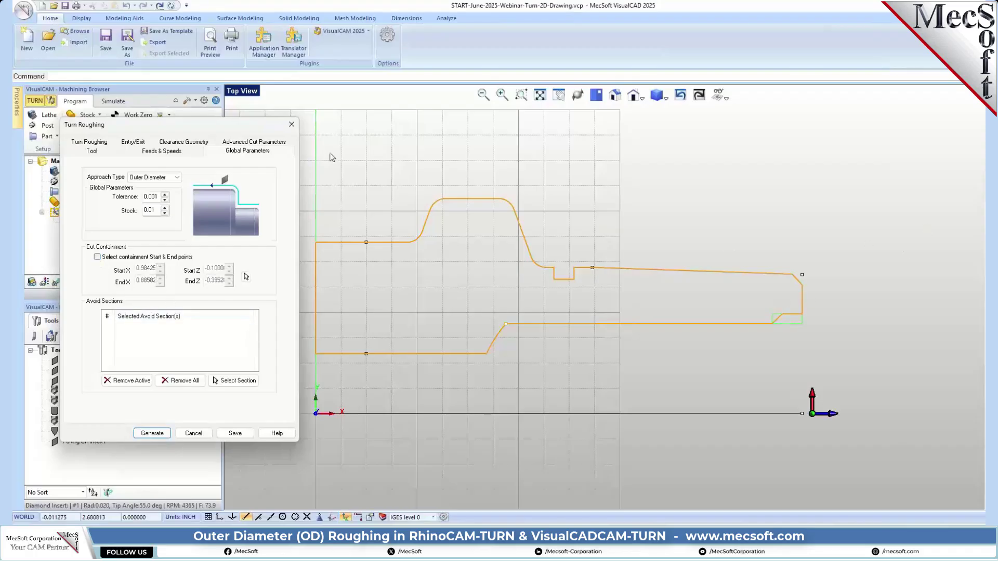
{"action": "mouse_move", "coordinate": [218, 126]}
{"action": "left_mouse_down"}
{"action": "mouse_move", "coordinate": [444, 163]}
{"action": "mouse_move", "coordinate": [231, 126]}
{"action": "left_mouse_up"}
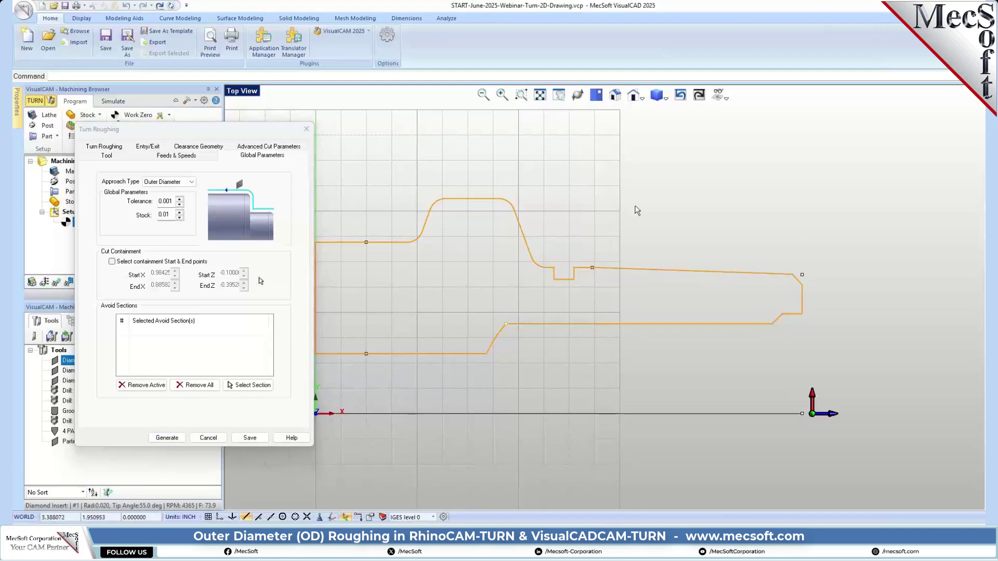
Set the roughing cut pattern type to Offset Cuts and review the entry, exit and clearance settings
{"action": "left_click", "coordinate": [104, 148]}
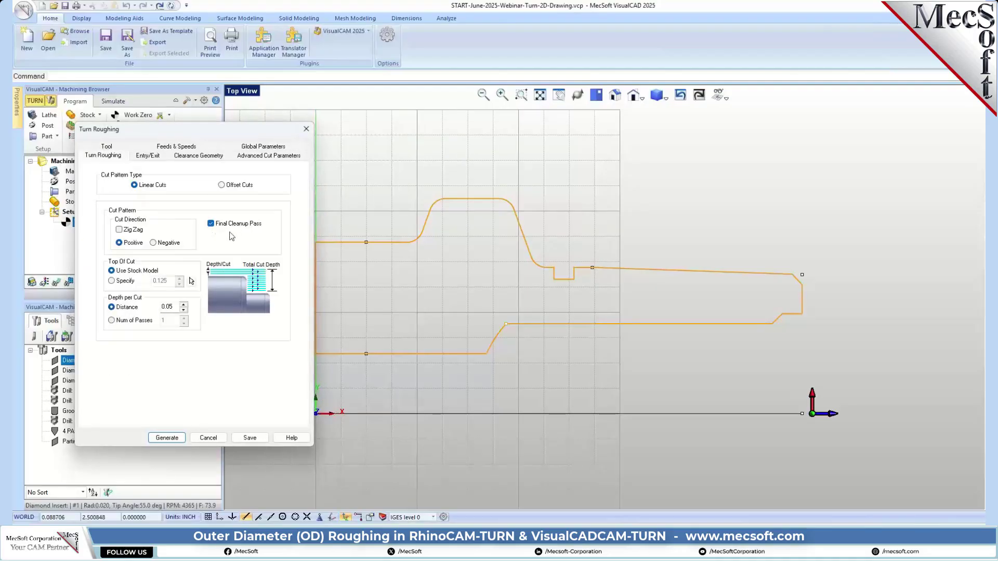
{"action": "left_click", "coordinate": [221, 185]}
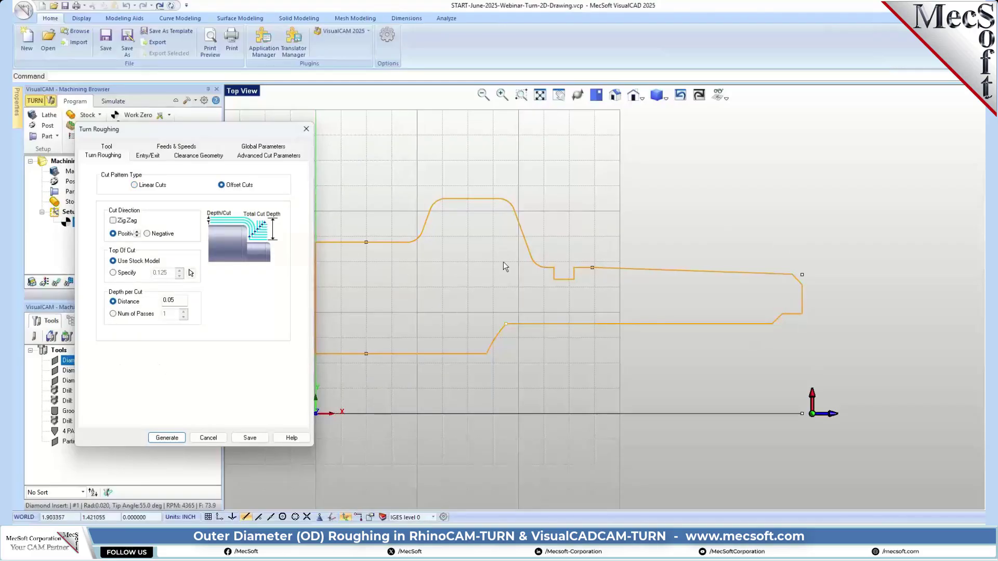
{"action": "left_click", "coordinate": [148, 156]}
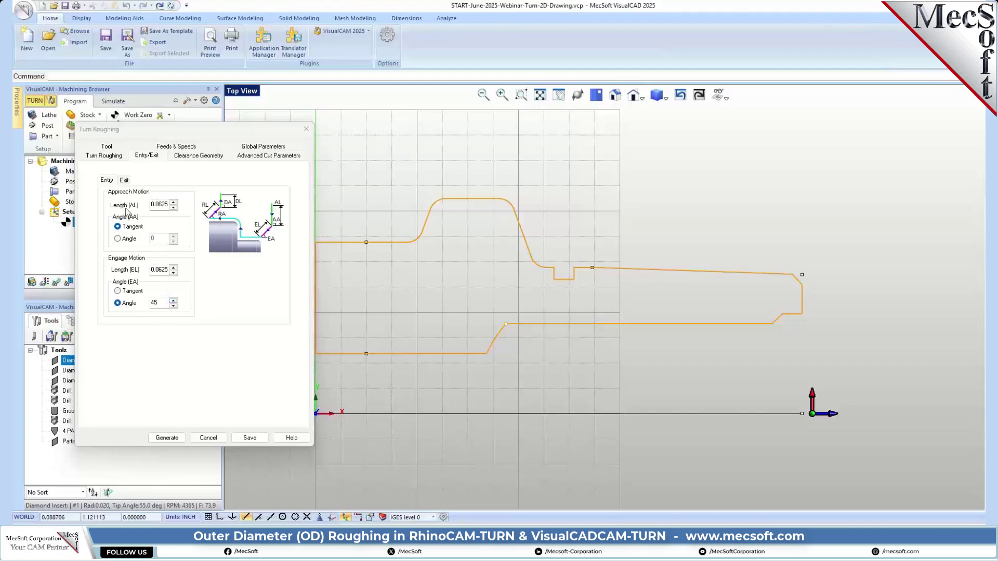
{"action": "left_click", "coordinate": [124, 181]}
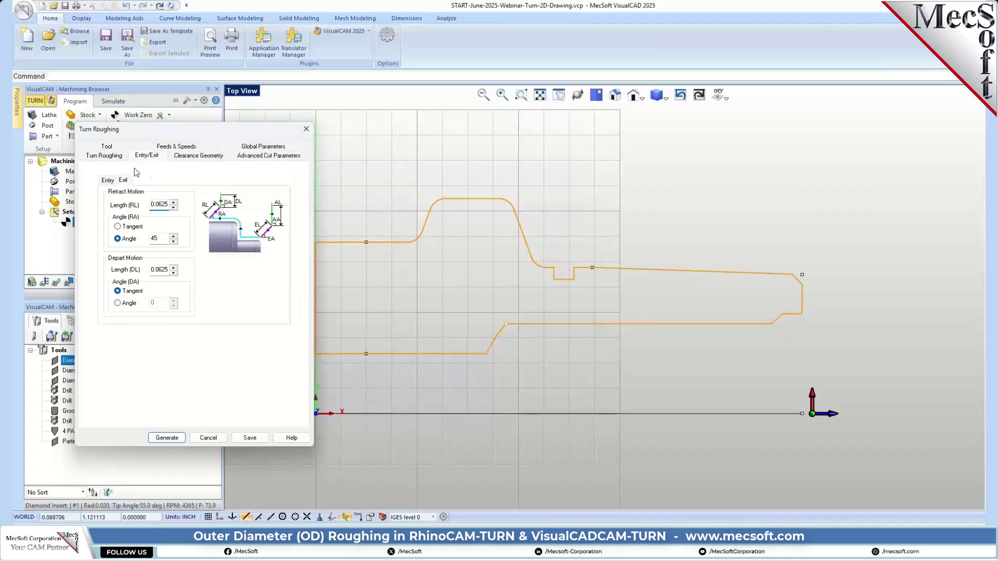
{"action": "left_click", "coordinate": [206, 157]}
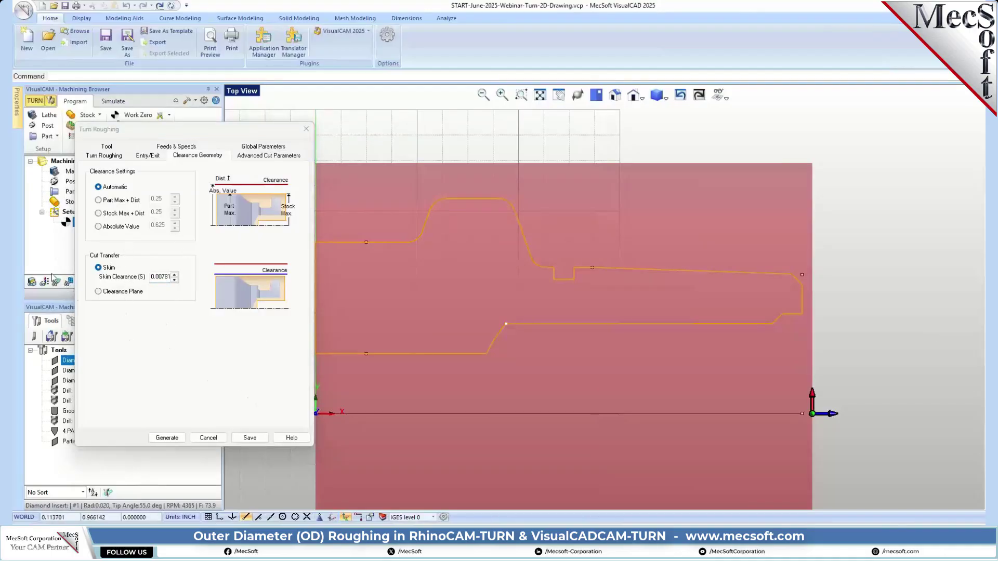
{"action": "left_click", "coordinate": [102, 292]}
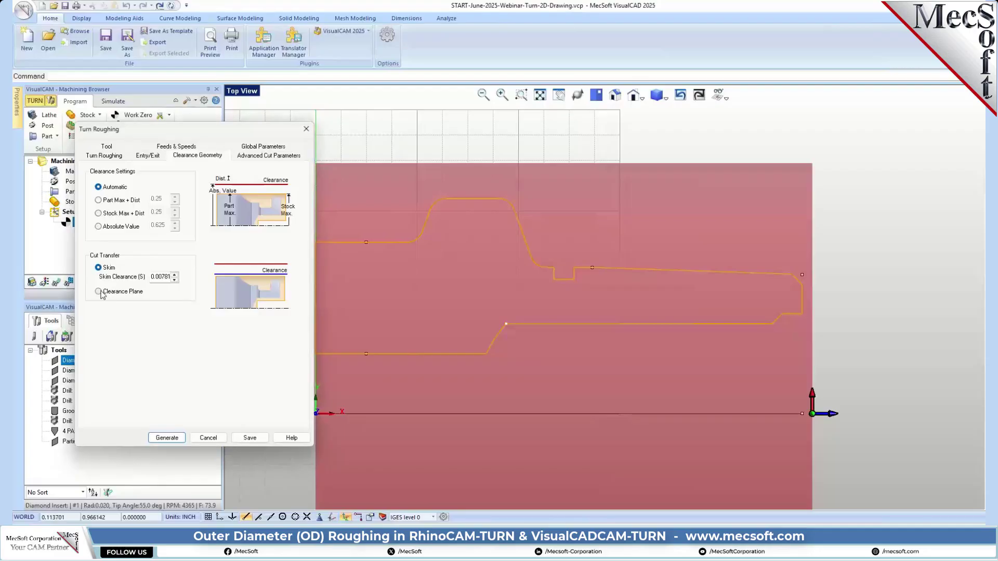
Enable cut arc fitting with a 0.002 fitting tolerance and generate the Turn Roughing toolpath
{"action": "left_click", "coordinate": [267, 156]}
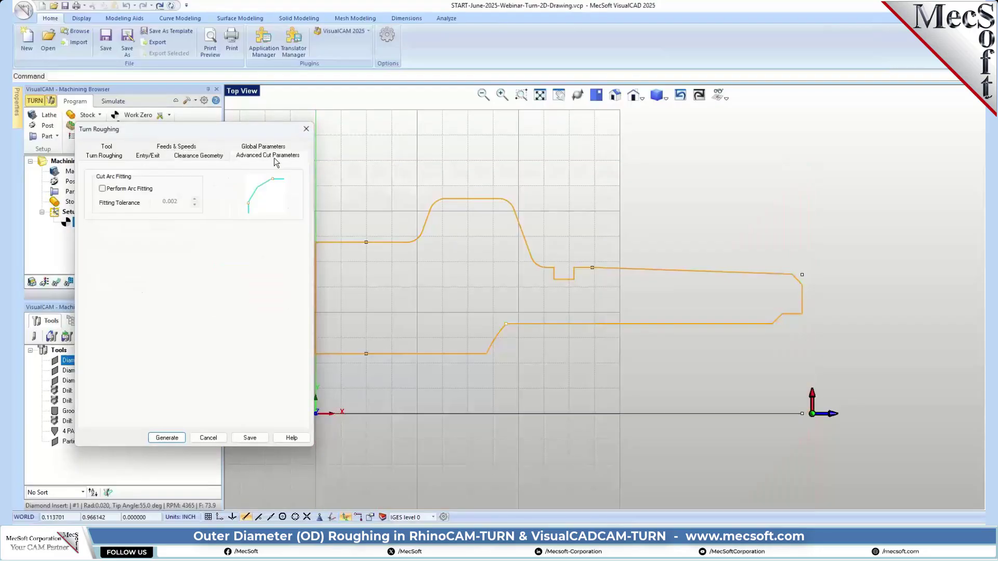
{"action": "left_click", "coordinate": [118, 189]}
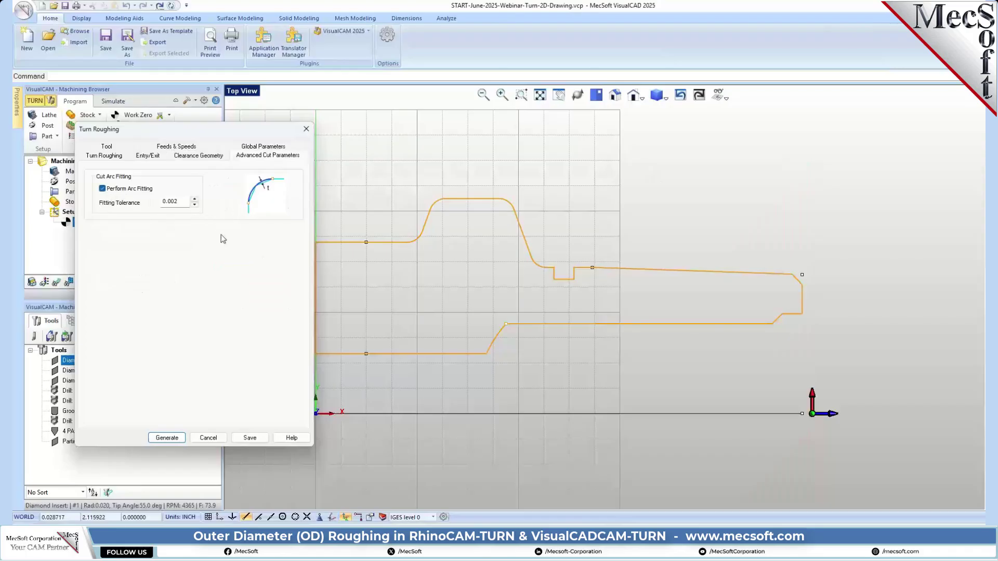
{"action": "left_click", "coordinate": [159, 438]}
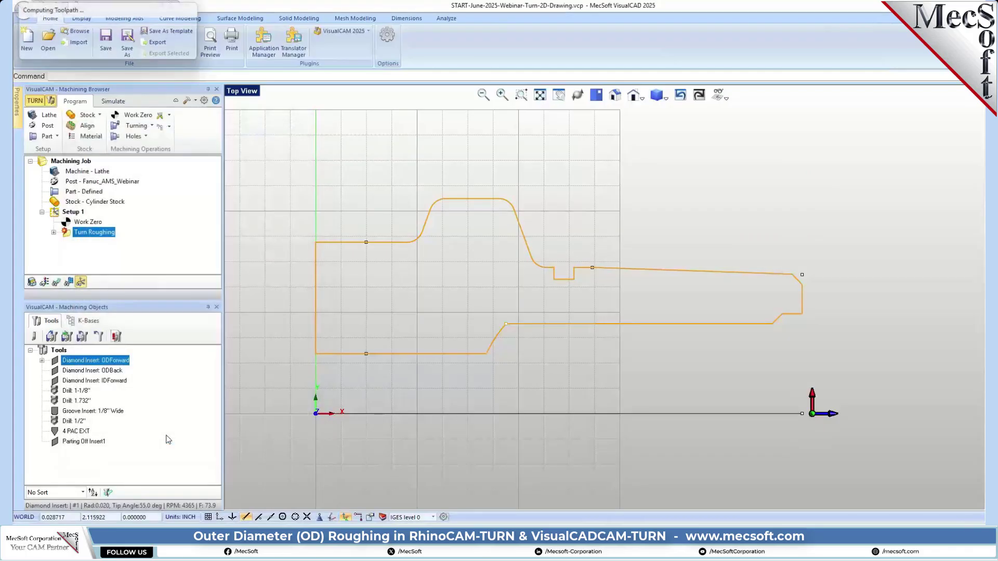
Turn on toolpath display and inspect the offset roughing passes over the part profile
{"action": "left_click", "coordinate": [56, 282]}
{"action": "scroll", "coordinate": [543, 369], "scroll_direction": "down", "scroll_amount": 1}
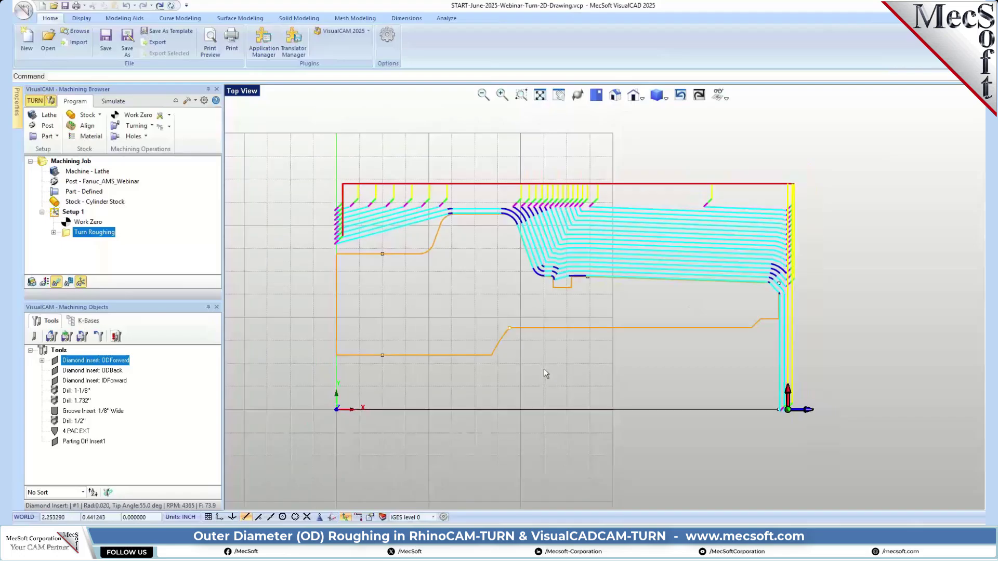
{"action": "scroll", "coordinate": [468, 248], "scroll_direction": "up", "scroll_amount": 1}
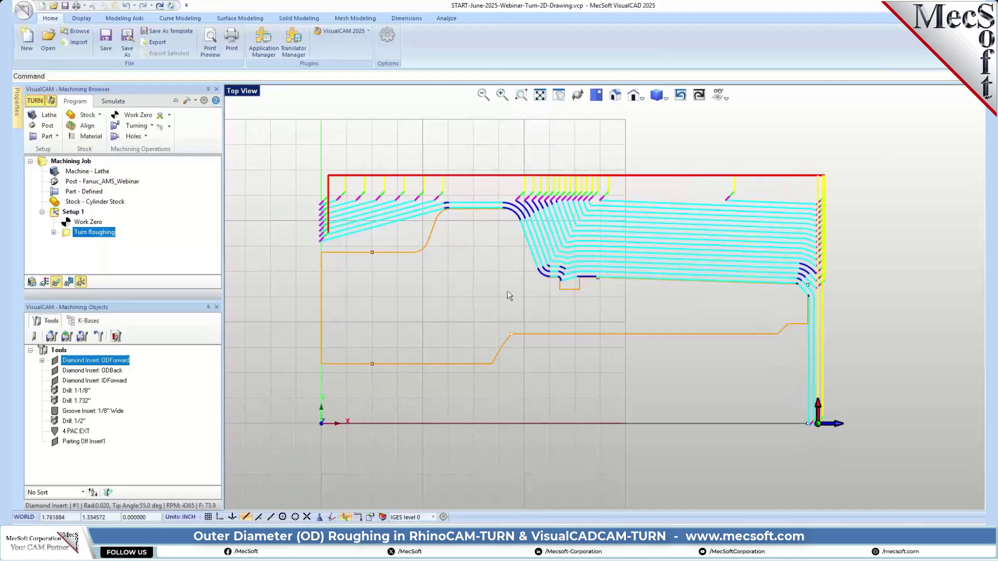
{"action": "scroll", "coordinate": [473, 244], "scroll_direction": "up", "scroll_amount": 1}
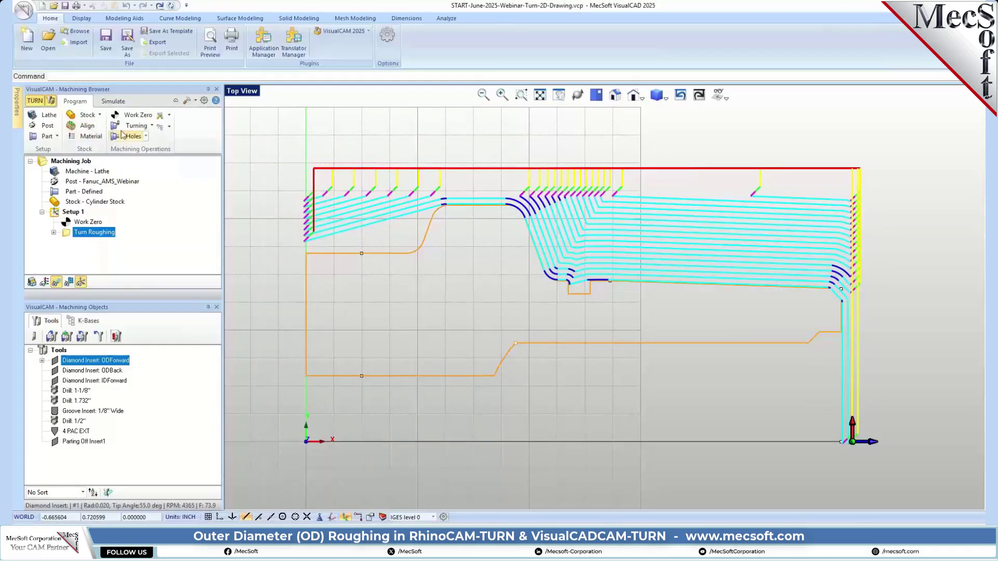
Play the stock simulation of the roughing toolpath with Simulate by Moves off, re-enabling that option during playback
{"action": "left_click", "coordinate": [112, 101]}
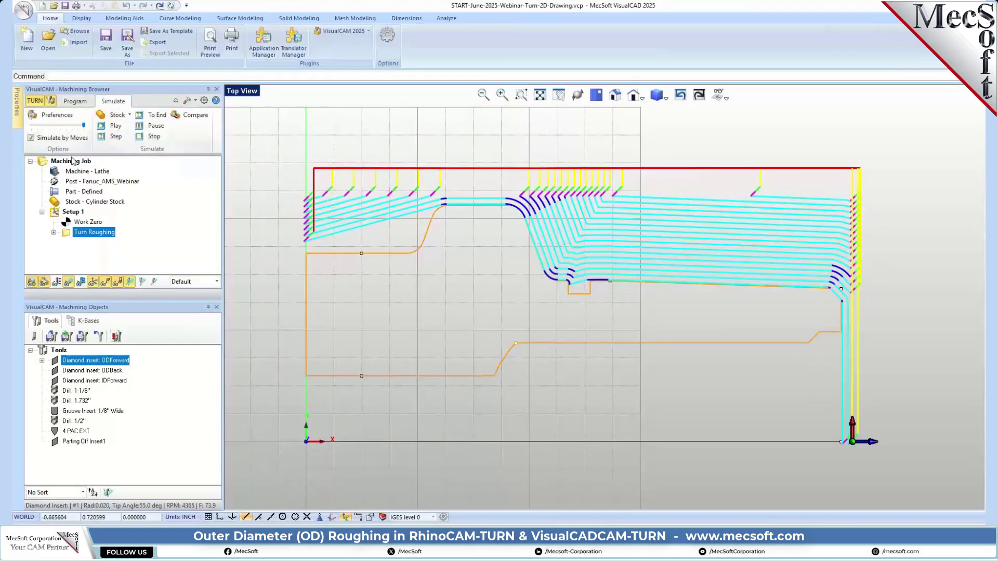
{"action": "left_click", "coordinate": [31, 138]}
{"action": "left_click", "coordinate": [113, 126]}
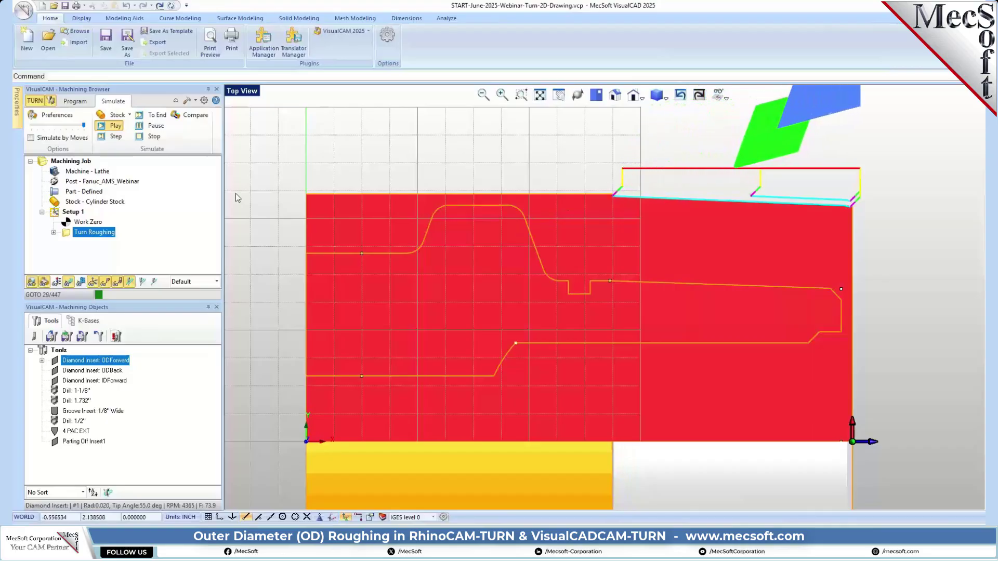
{"action": "left_click", "coordinate": [31, 138]}
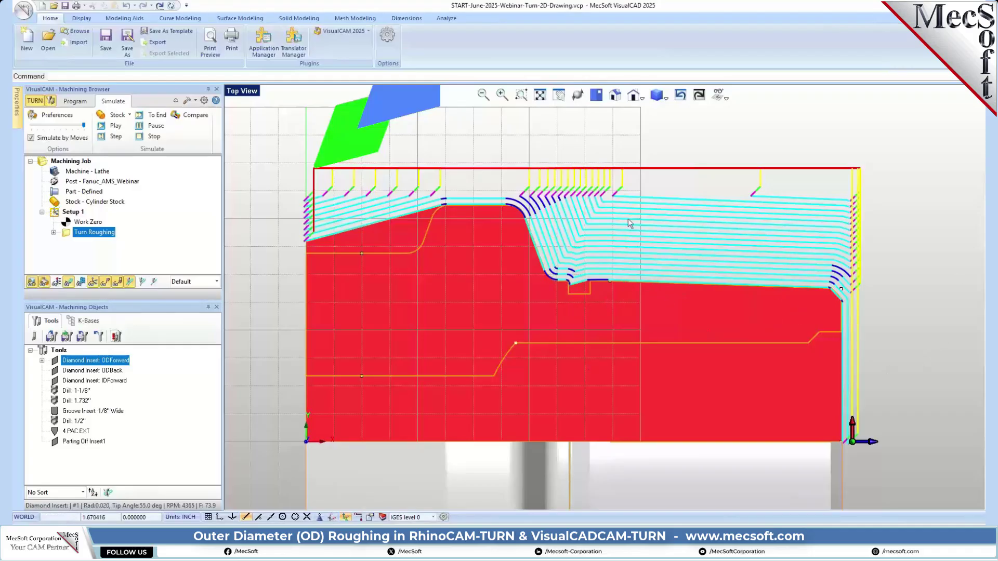
Start a second Turn Roughing operation and select the Diamond Insert ODBack tool for it
{"action": "left_click", "coordinate": [74, 101]}
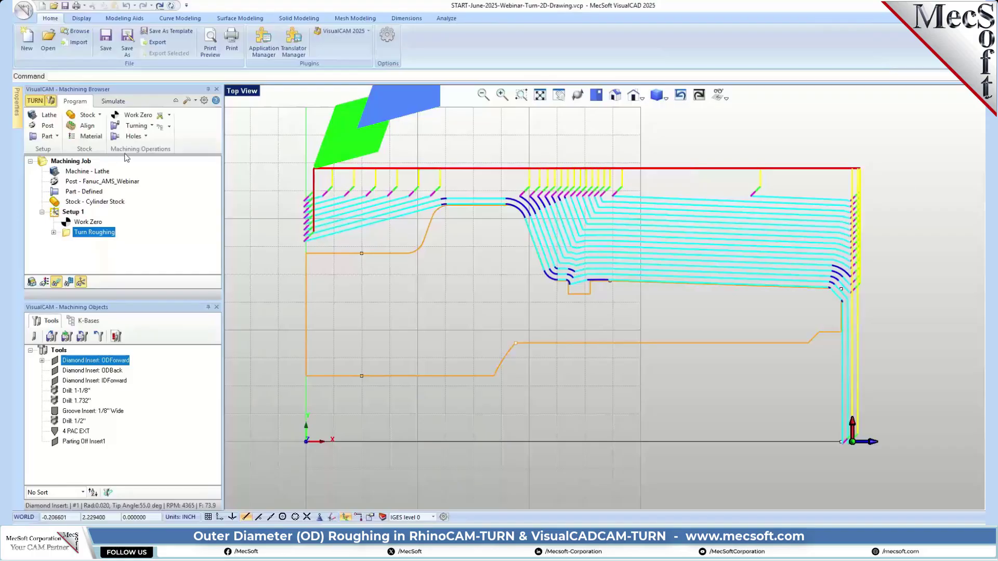
{"action": "left_click", "coordinate": [136, 126]}
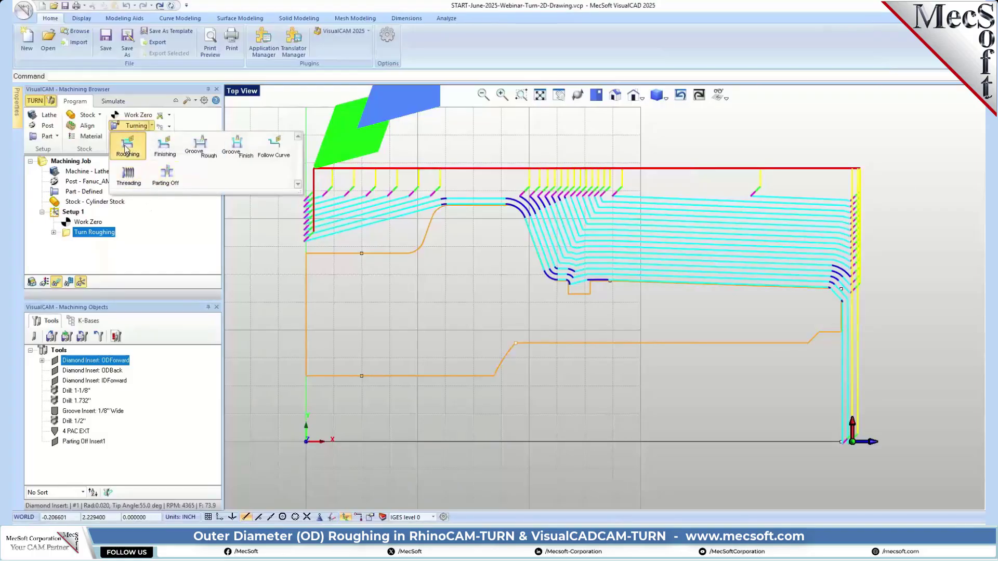
{"action": "left_click", "coordinate": [128, 147]}
{"action": "left_click_drag", "start_coordinate": [149, 102], "coordinate": [150, 116]}
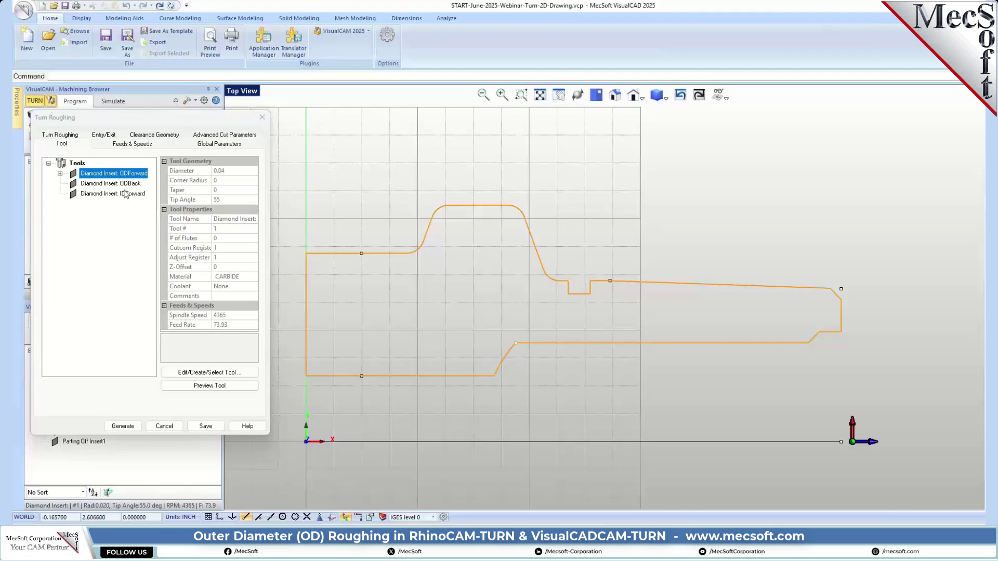
{"action": "left_click", "coordinate": [108, 185]}
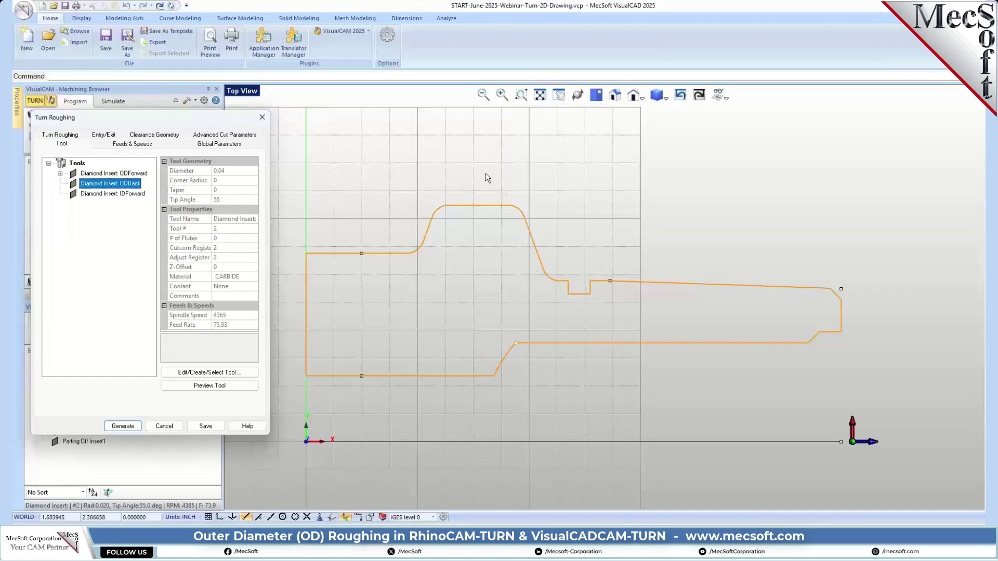
Change the object snap and define cut containment around the back slope, from about X 2.121, Z -3.395 to about X 1.690, Z -4.586
{"action": "left_click", "coordinate": [140, 147]}
{"action": "left_click", "coordinate": [207, 145]}
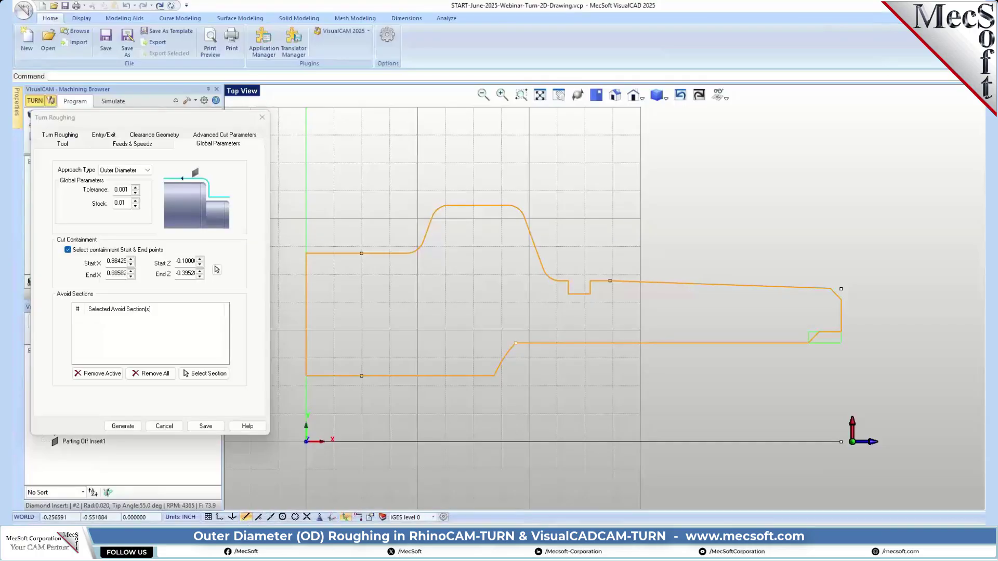
{"action": "left_click", "coordinate": [260, 520]}
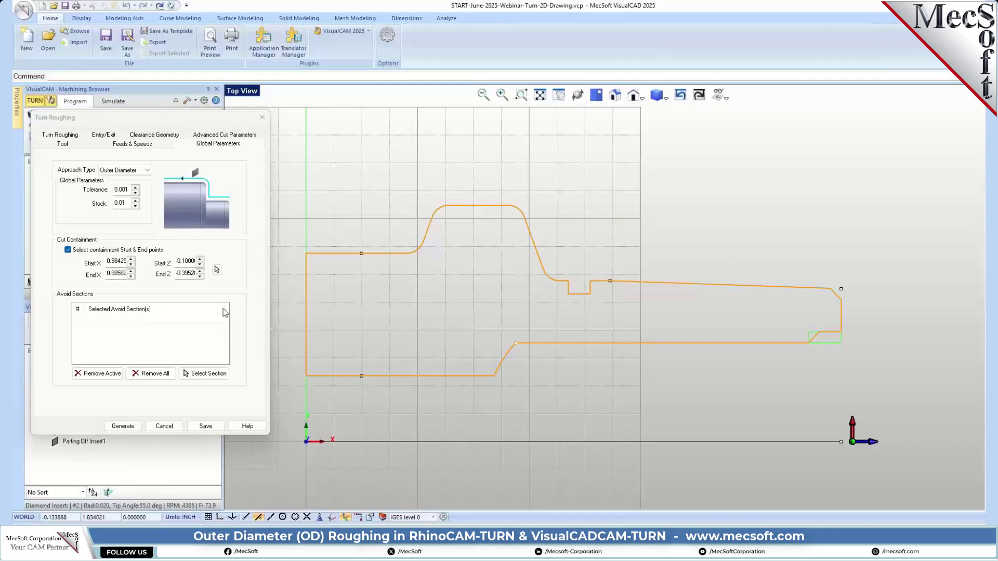
{"action": "left_click", "coordinate": [217, 269]}
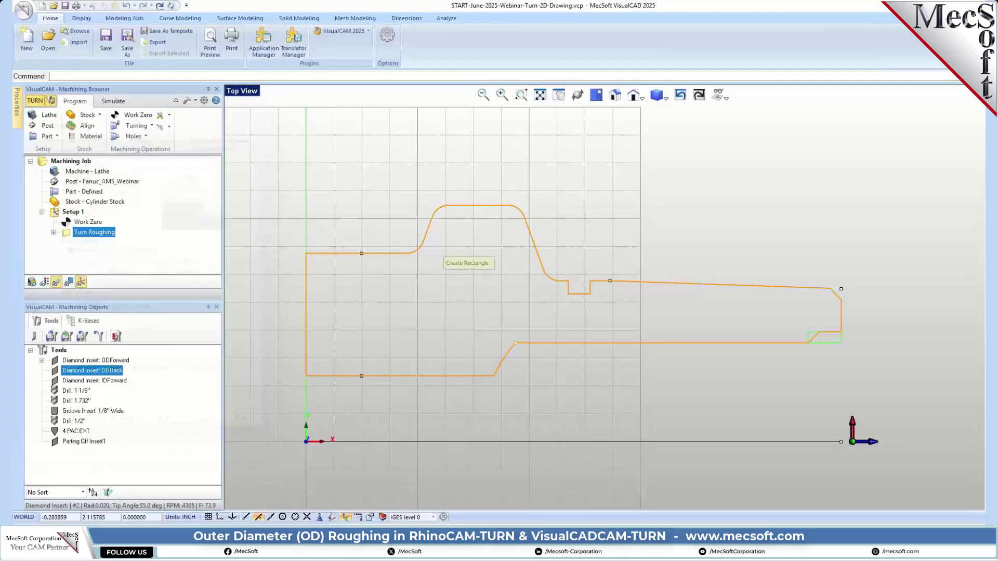
{"action": "left_click", "coordinate": [473, 204]}
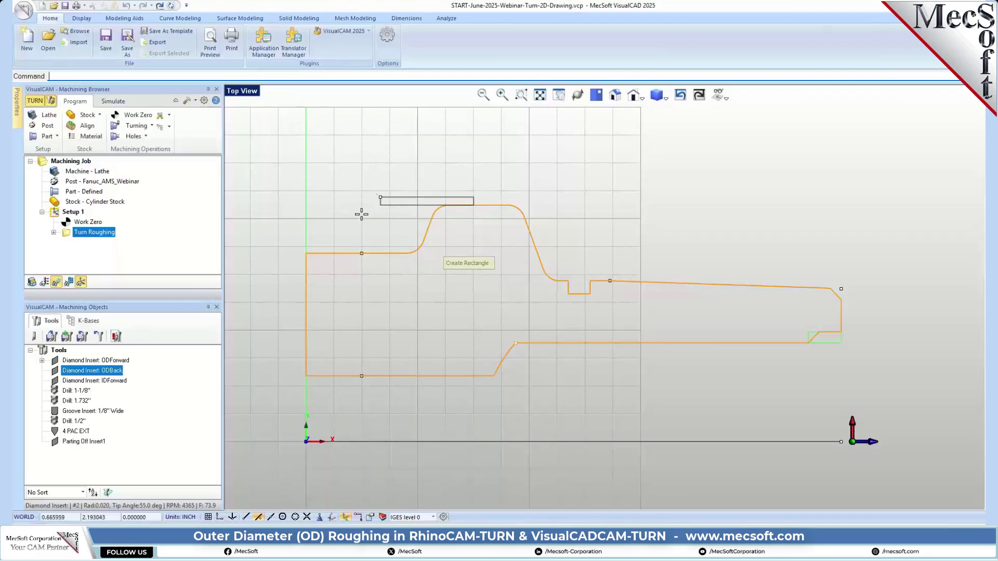
{"action": "left_click", "coordinate": [340, 253]}
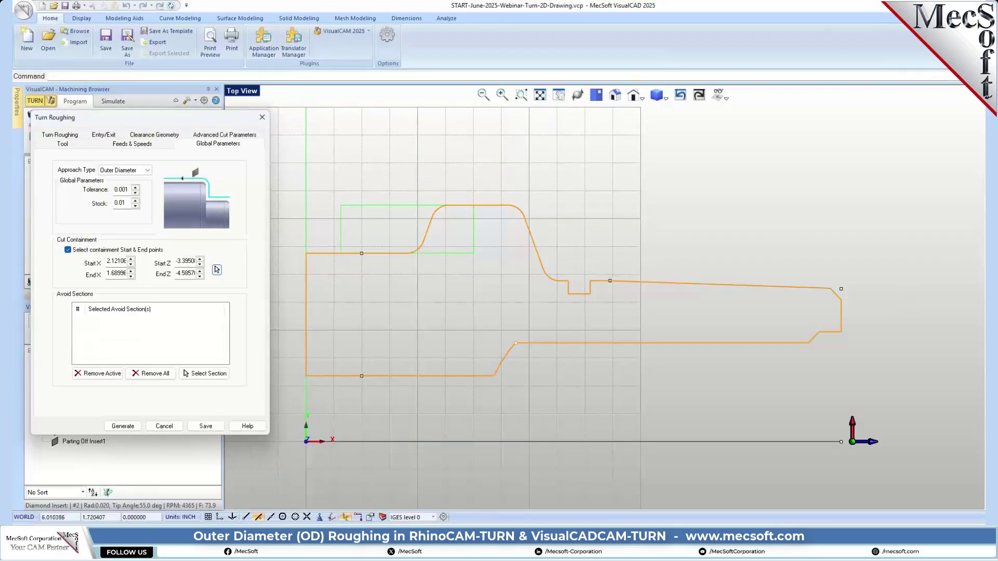
{"action": "left_click", "coordinate": [217, 270]}
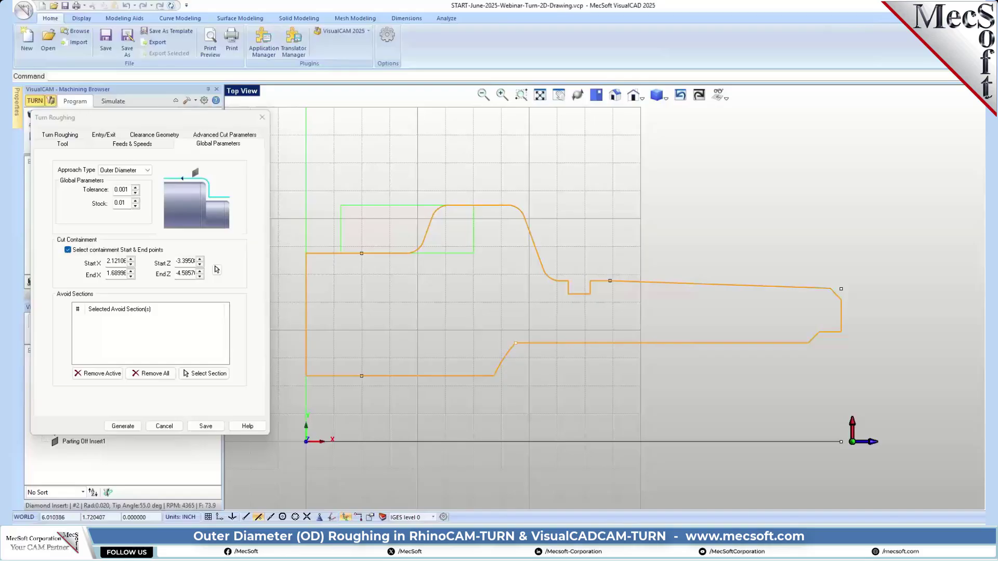
Set the second roughing operation's cut pattern type to Offset Cuts and open its entry motion settings
{"action": "left_click", "coordinate": [57, 137]}
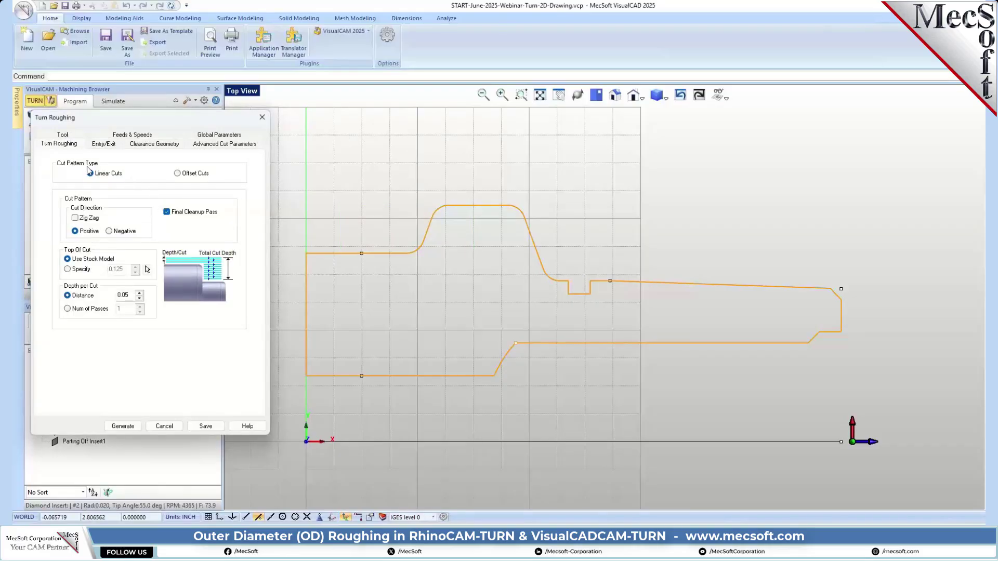
{"action": "left_click", "coordinate": [178, 173]}
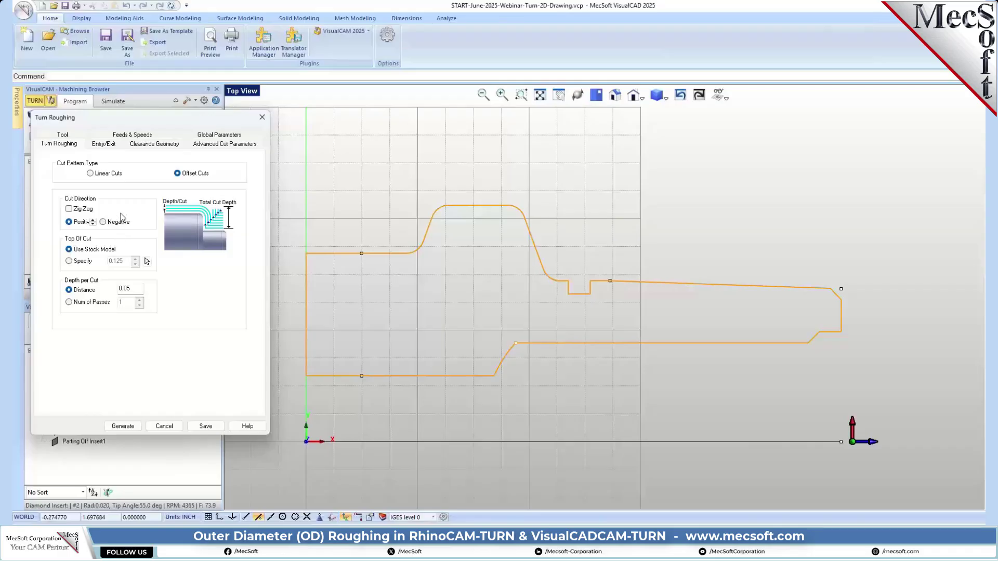
{"action": "left_click", "coordinate": [119, 288]}
{"action": "left_click", "coordinate": [104, 144]}
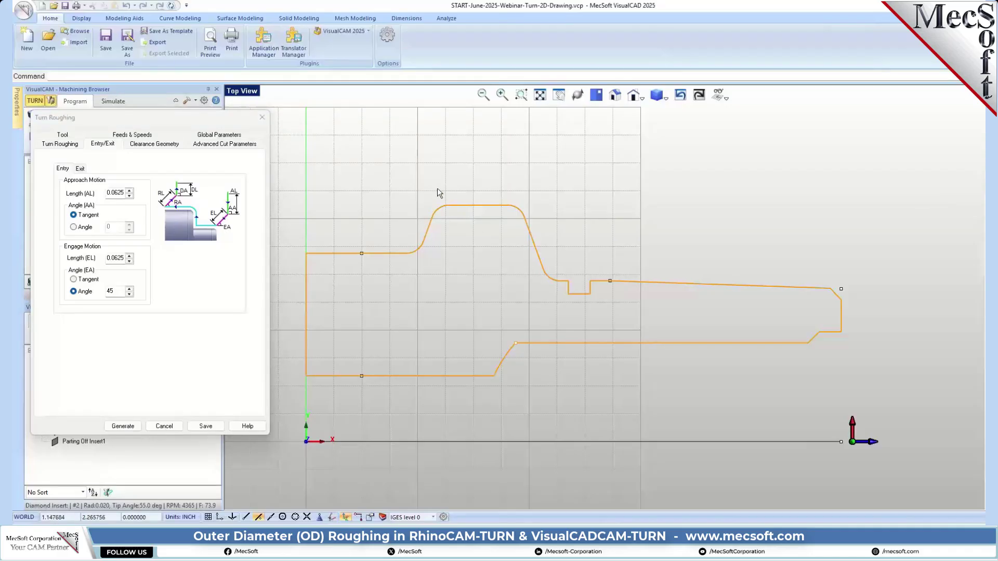
Set the entry approach length, engage length and engage angle of the second roughing operation to 0
{"action": "left_click", "coordinate": [114, 193]}
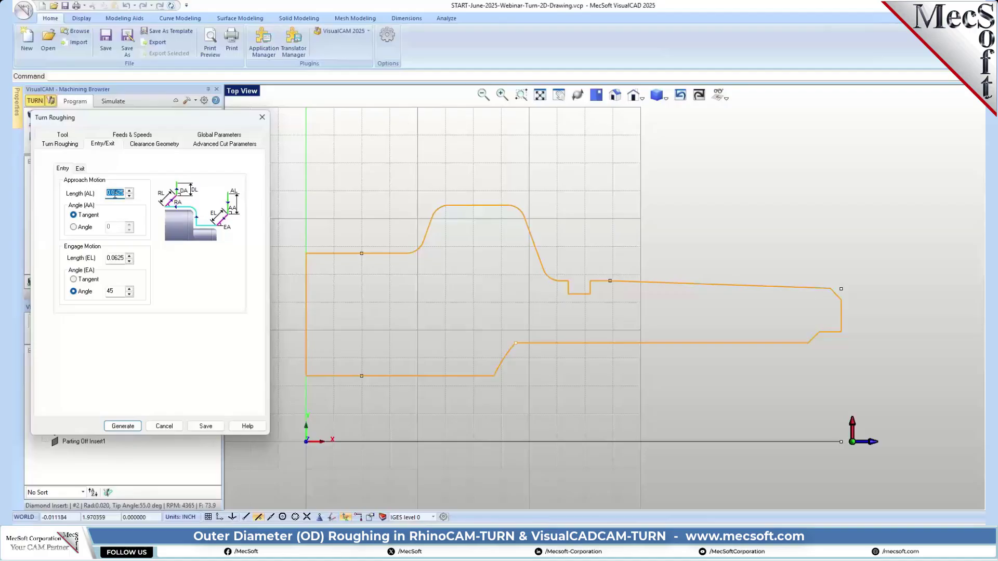
{"action": "type", "text": "0"}
{"action": "left_click", "coordinate": [115, 258]}
{"action": "type", "text": "0"}
{"action": "left_click", "coordinate": [117, 291]}
{"action": "type", "text": "0"}
Set the exit retract length to 0.05, keeping the 45-degree retract angle, and open the depart length for editing
{"action": "left_click", "coordinate": [79, 169]}
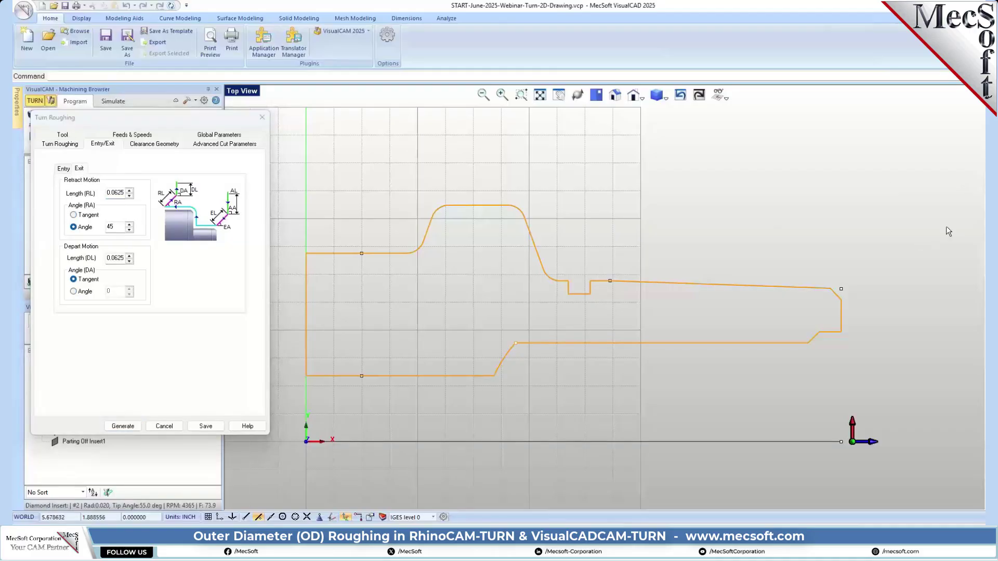
{"action": "left_click", "coordinate": [116, 191]}
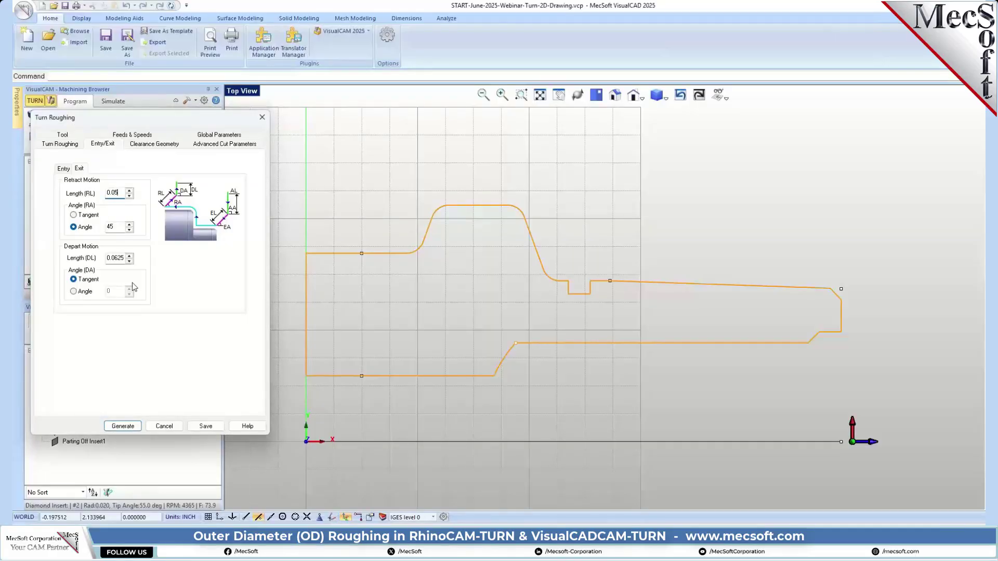
{"action": "left_click", "coordinate": [114, 229]}
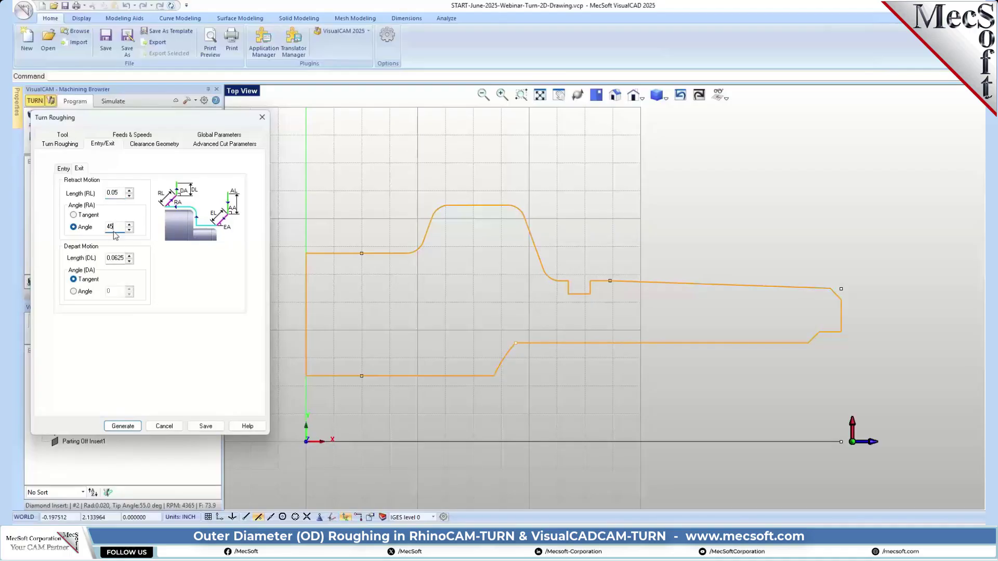
{"action": "left_click", "coordinate": [115, 259]}
Set the cut transfer to Clearance Plane and enable arc fitting for the second roughing operation
{"action": "left_click", "coordinate": [152, 144]}
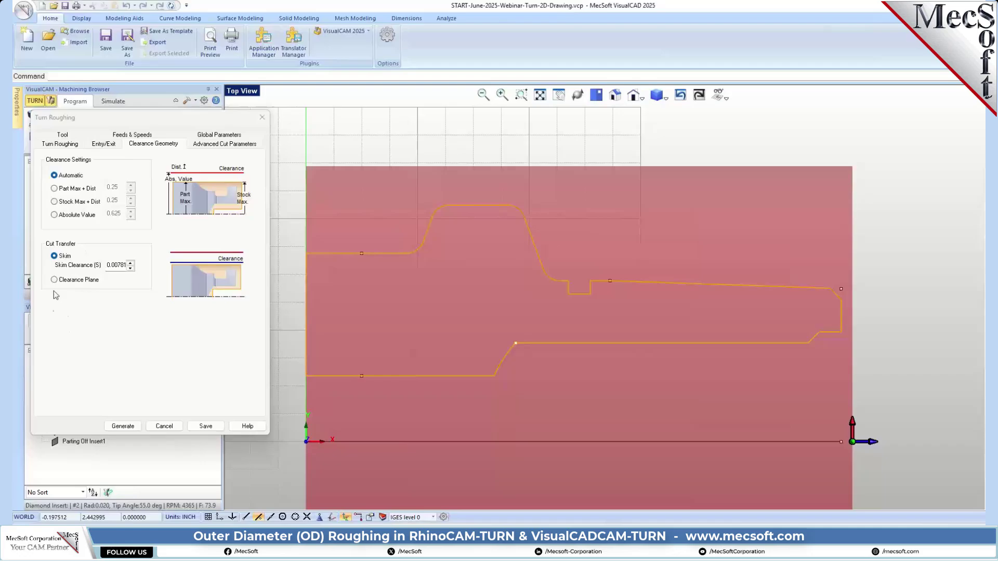
{"action": "left_click", "coordinate": [69, 284]}
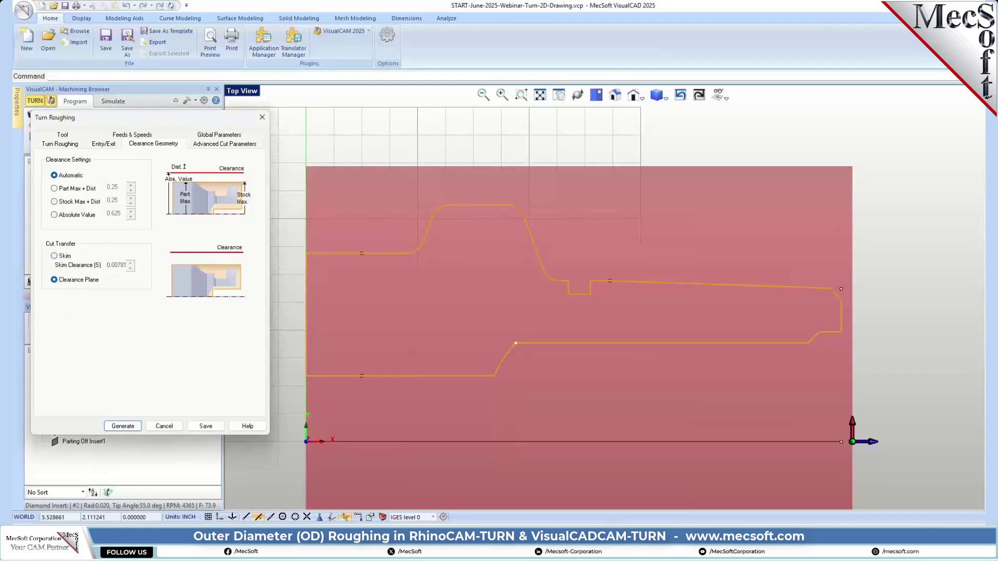
{"action": "left_click", "coordinate": [216, 144]}
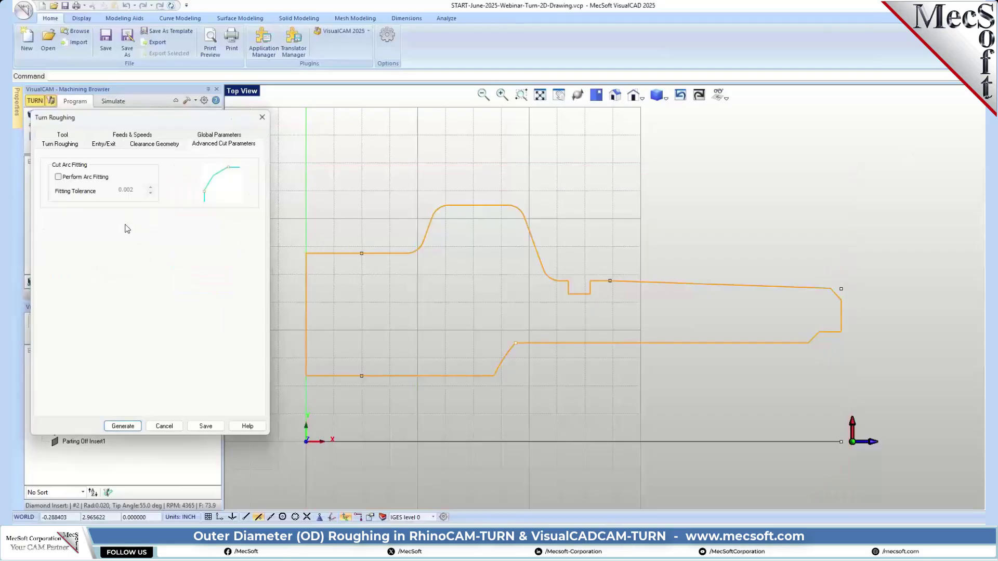
{"action": "left_click", "coordinate": [58, 177]}
Check the global parameters, generate the second roughing toolpath and inspect its cuts on the back slope
{"action": "left_click", "coordinate": [58, 146]}
{"action": "left_click", "coordinate": [227, 136]}
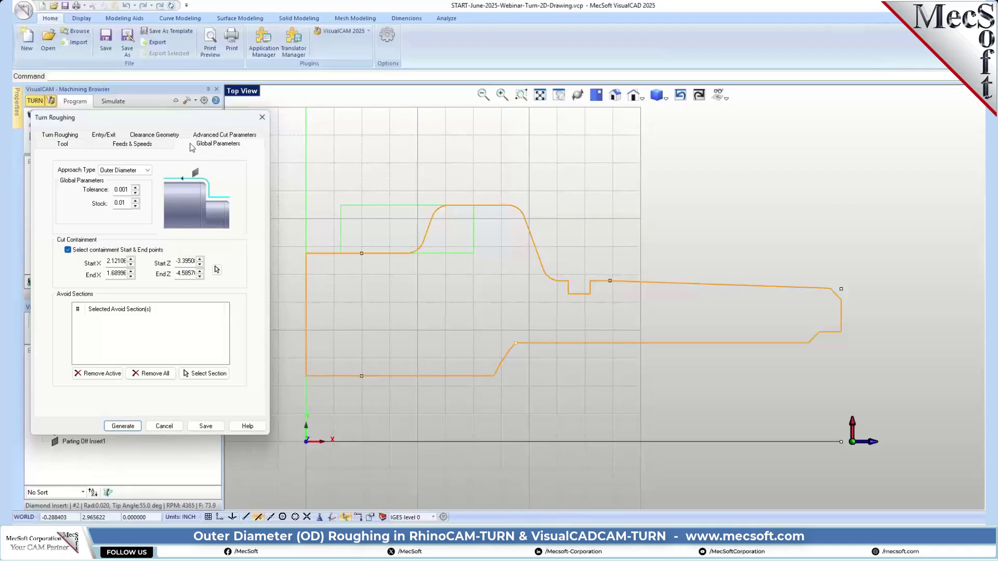
{"action": "left_click", "coordinate": [123, 426]}
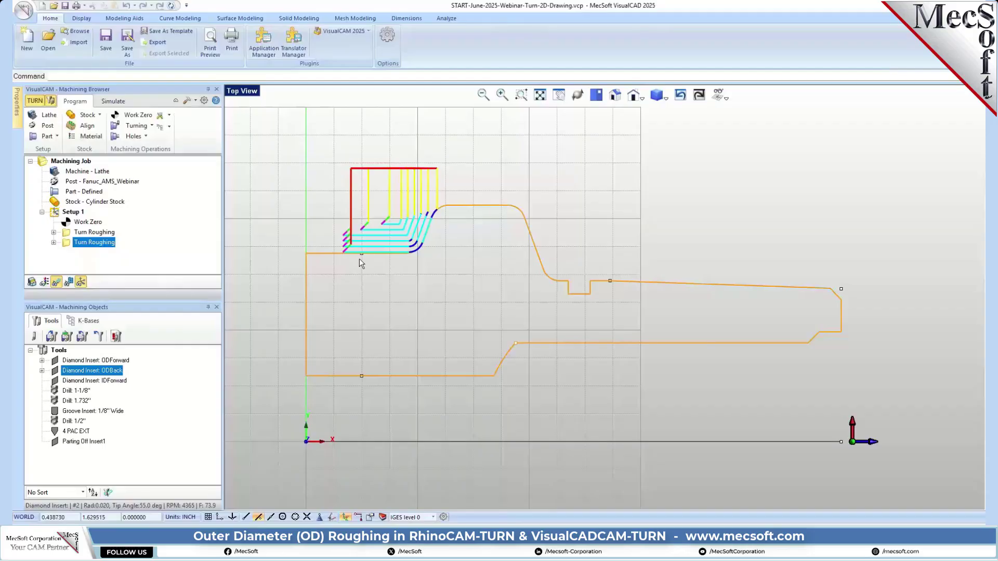
{"action": "scroll", "coordinate": [356, 240], "scroll_direction": "up", "scroll_amount": 1}
{"action": "scroll", "coordinate": [355, 236], "scroll_direction": "up", "scroll_amount": 2}
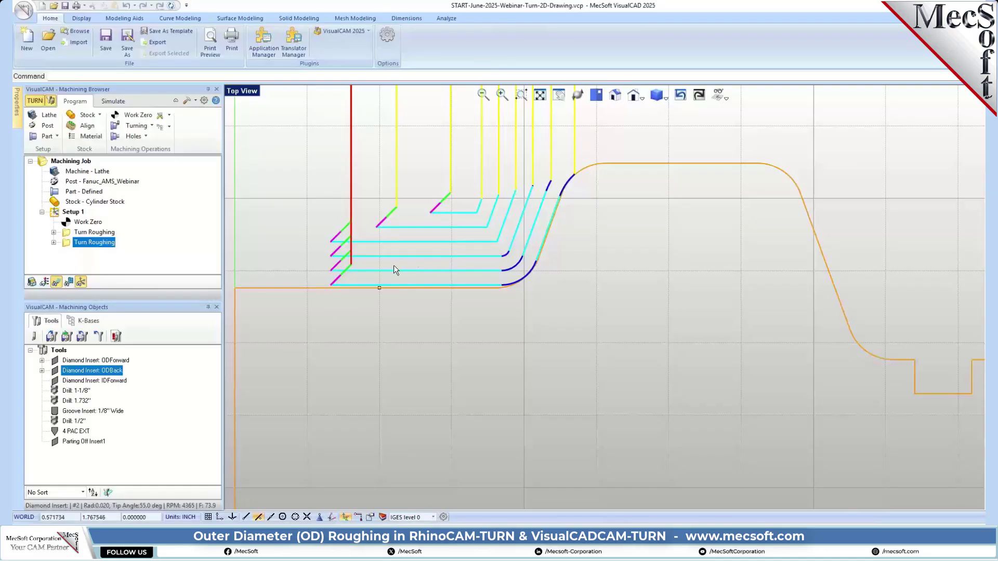
{"action": "scroll", "coordinate": [374, 241], "scroll_direction": "down", "scroll_amount": 1}
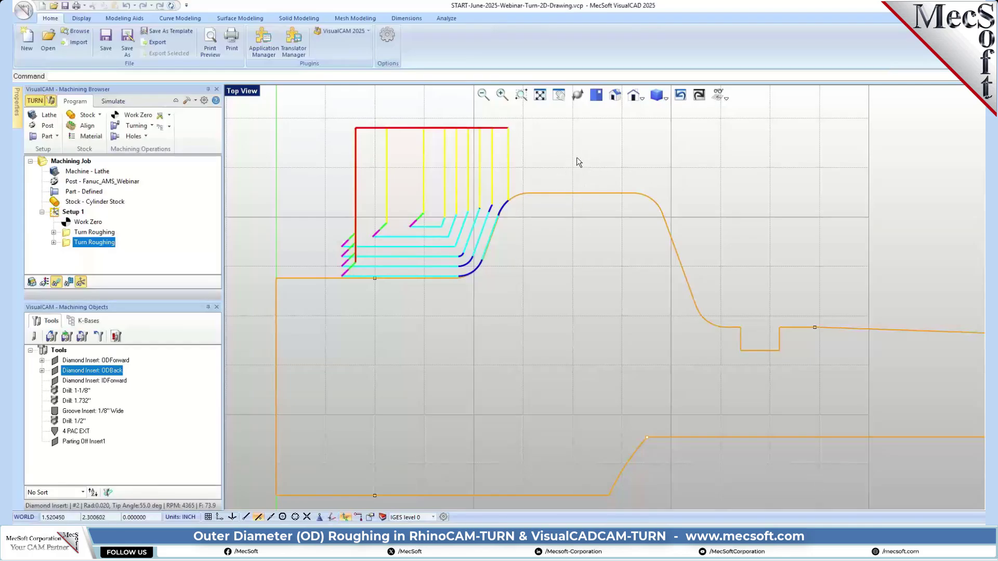
{"action": "scroll", "coordinate": [498, 245], "scroll_direction": "down", "scroll_amount": 2}
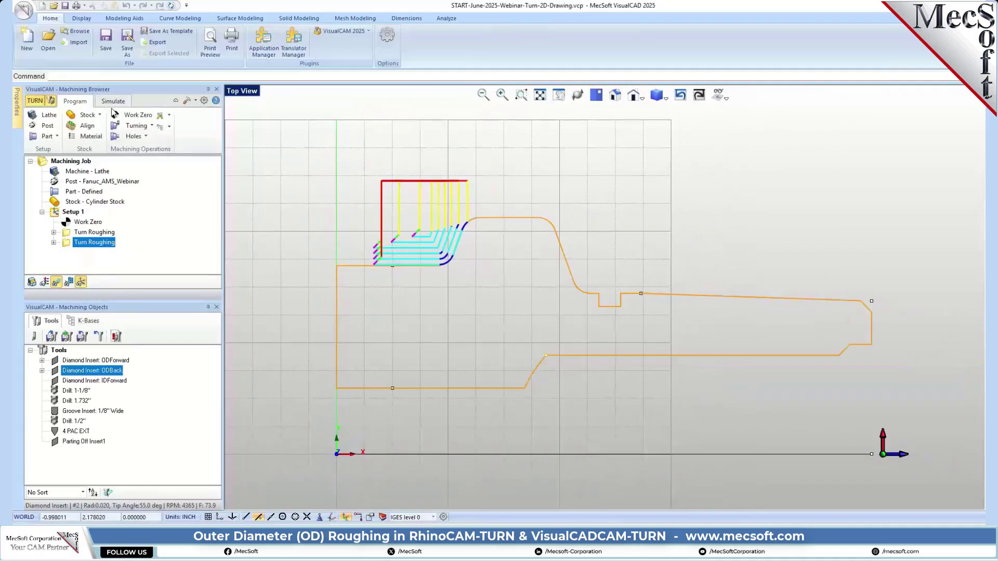
Play the stock simulation of the second roughing toolpath with Simulate by Moves off
{"action": "left_click", "coordinate": [113, 101]}
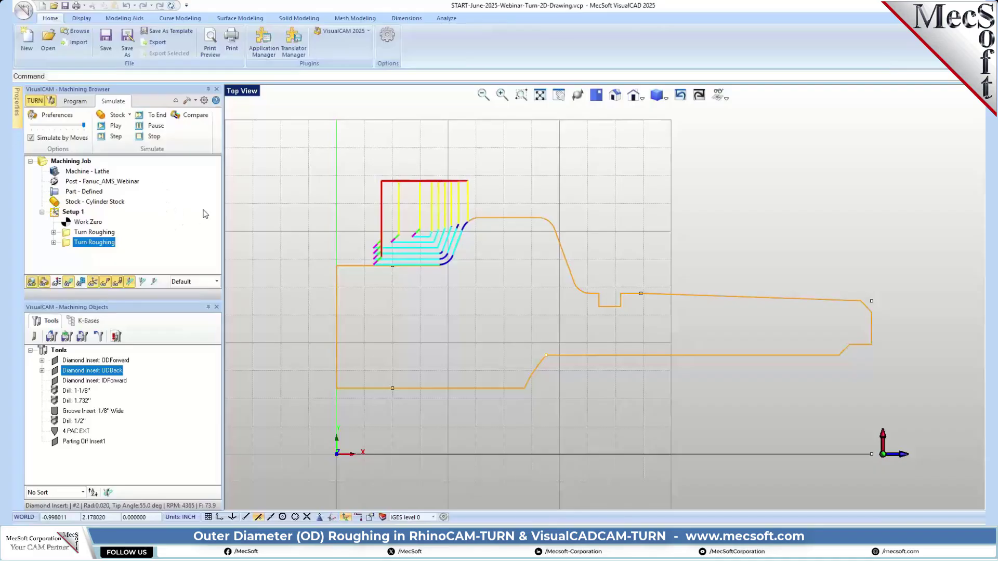
{"action": "left_click", "coordinate": [31, 138]}
{"action": "left_click", "coordinate": [115, 126]}
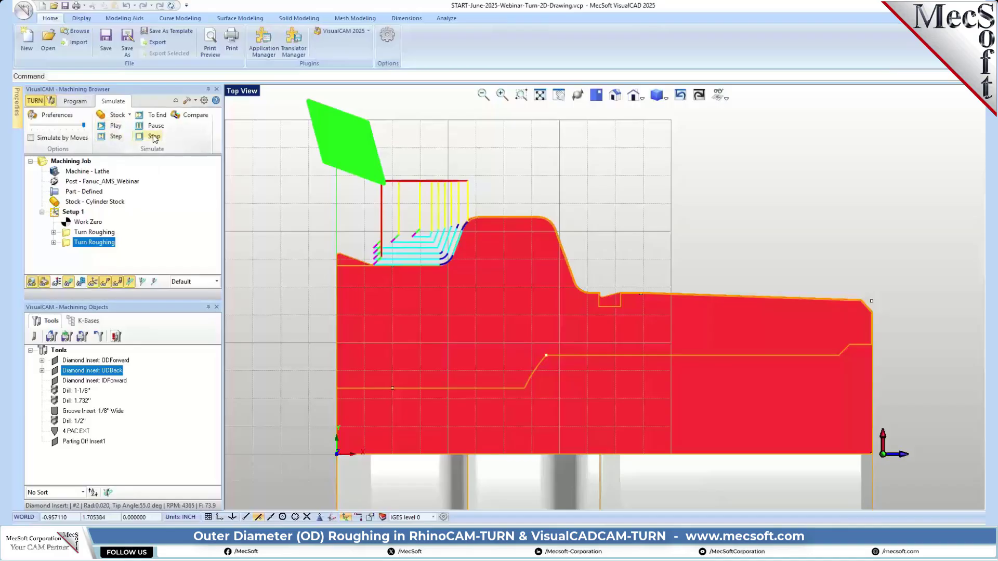
{"action": "left_click", "coordinate": [111, 127]}
Start a Turn Finishing operation and select the Diamond Insert ODForward tool for it
{"action": "left_click", "coordinate": [74, 101]}
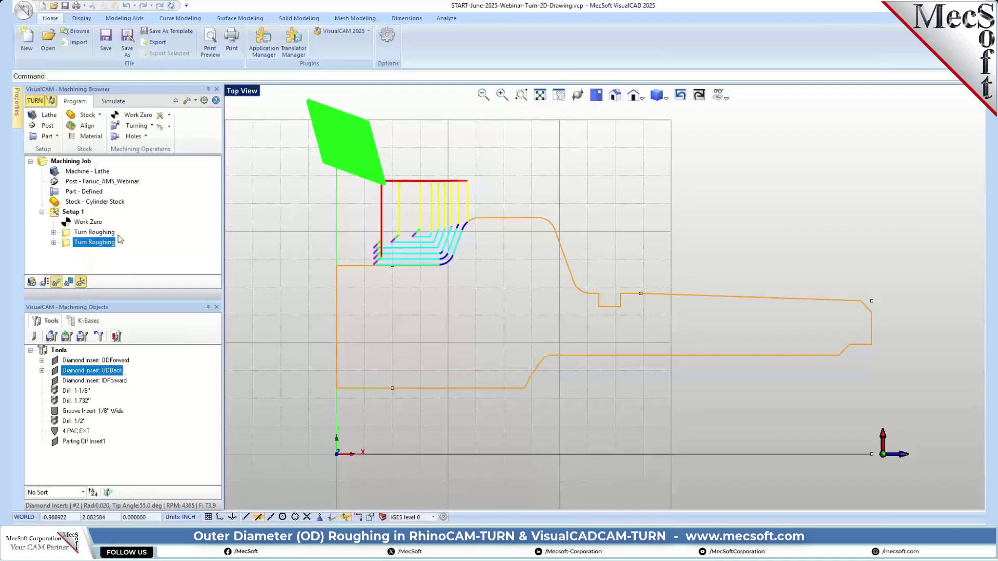
{"action": "left_click", "coordinate": [138, 127]}
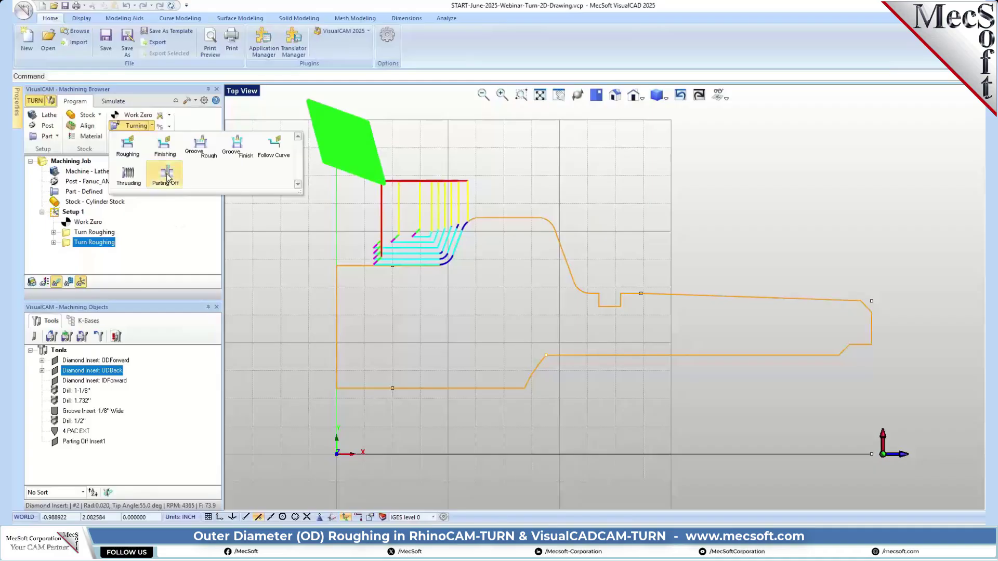
{"action": "left_click", "coordinate": [164, 146]}
{"action": "left_click_drag", "start_coordinate": [139, 100], "coordinate": [170, 102]}
{"action": "left_click", "coordinate": [147, 161]}
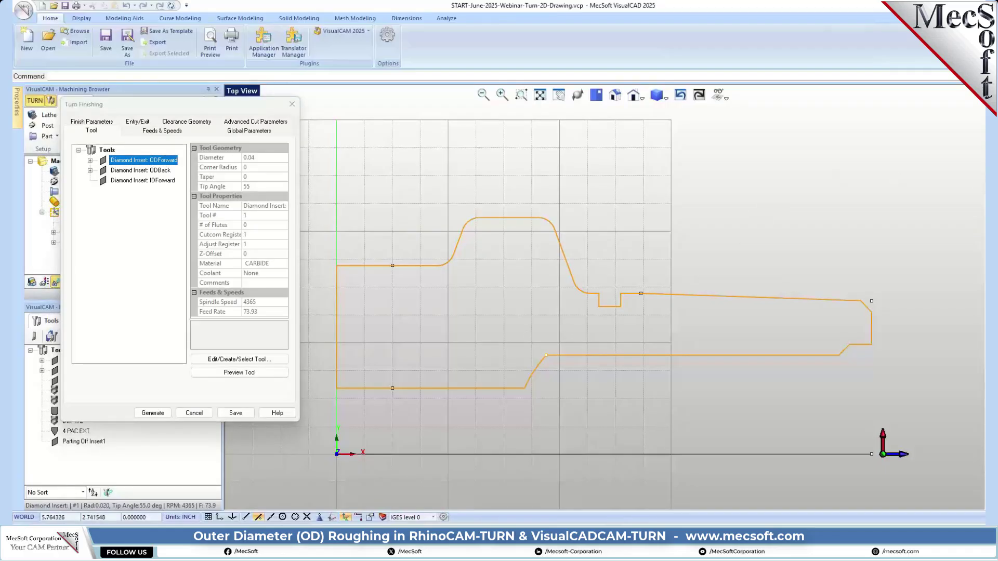
Keep the Outer Diameter approach and define the finishing cut containment from about X 0.987, Z -0.100 to about X 1.690, Z -4.641
{"action": "left_click", "coordinate": [247, 131]}
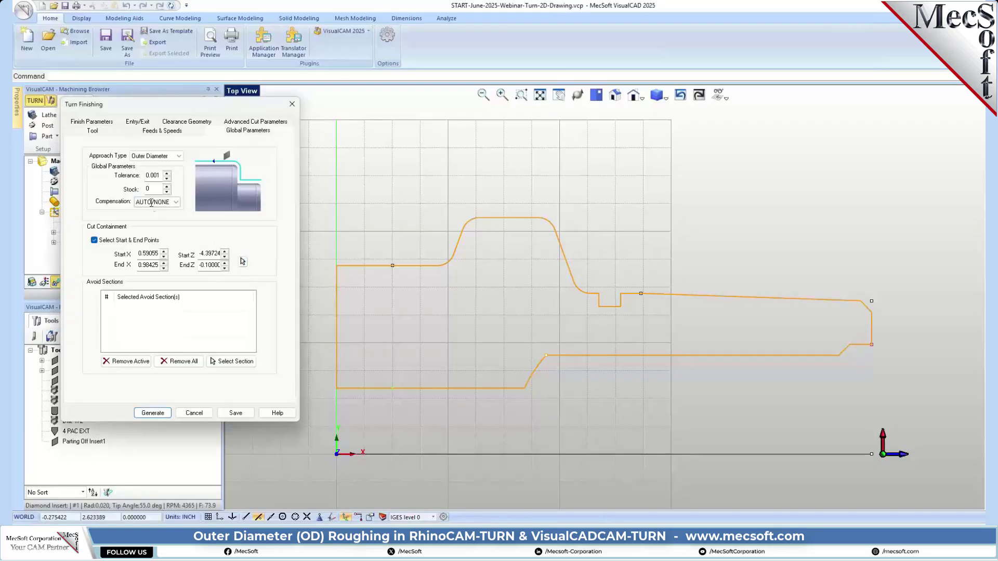
{"action": "left_click", "coordinate": [179, 156]}
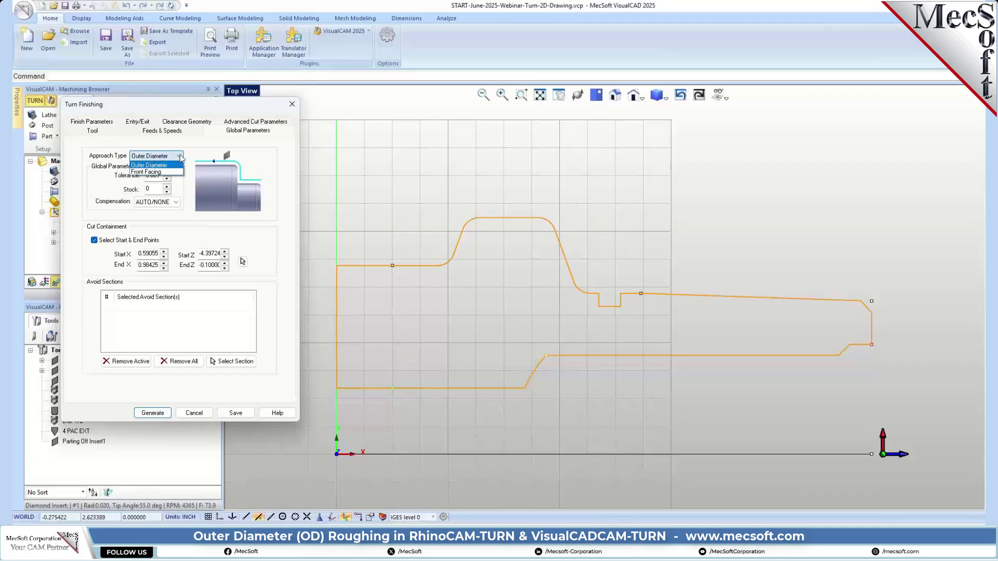
{"action": "left_click", "coordinate": [180, 159]}
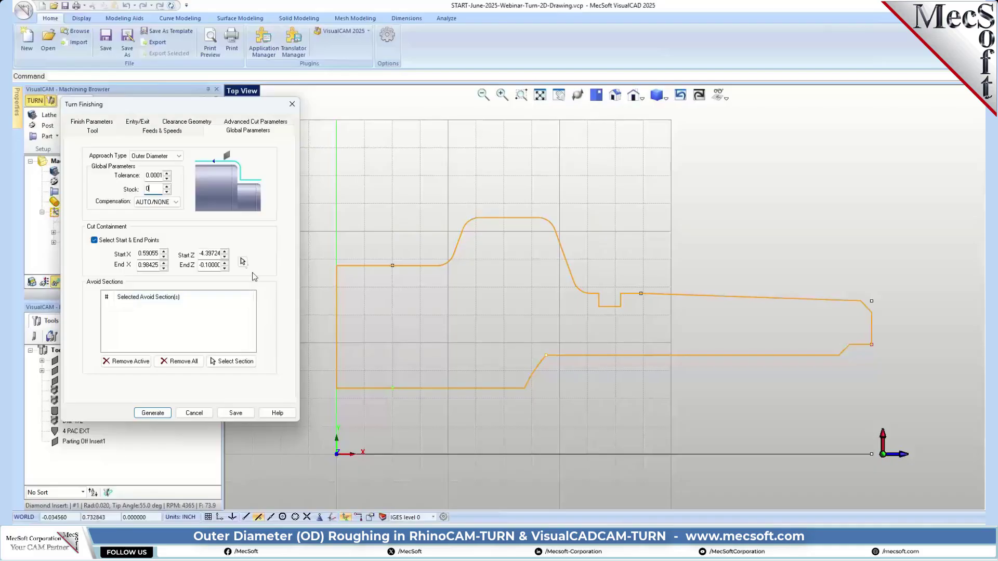
{"action": "left_click", "coordinate": [243, 261]}
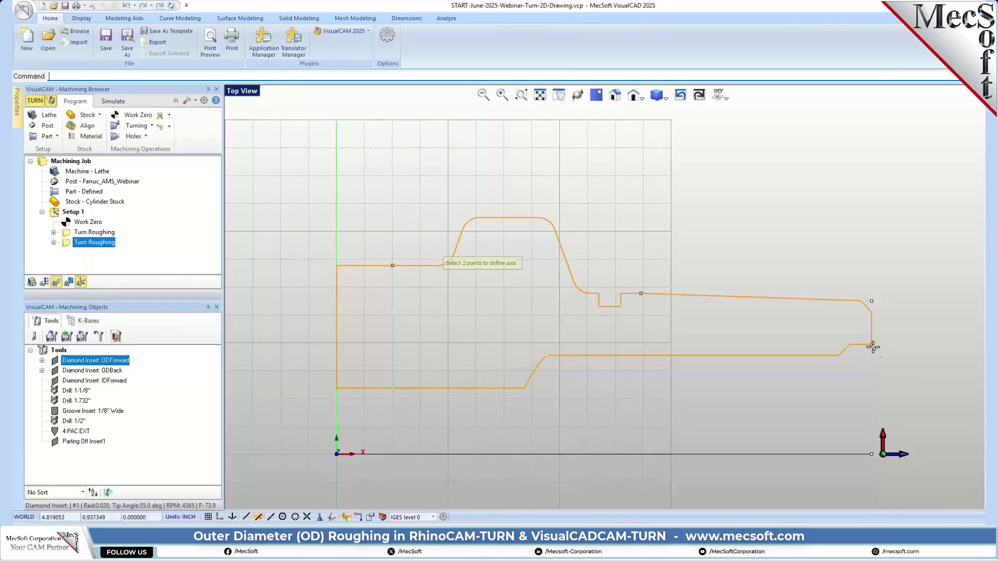
{"action": "left_click", "coordinate": [872, 344]}
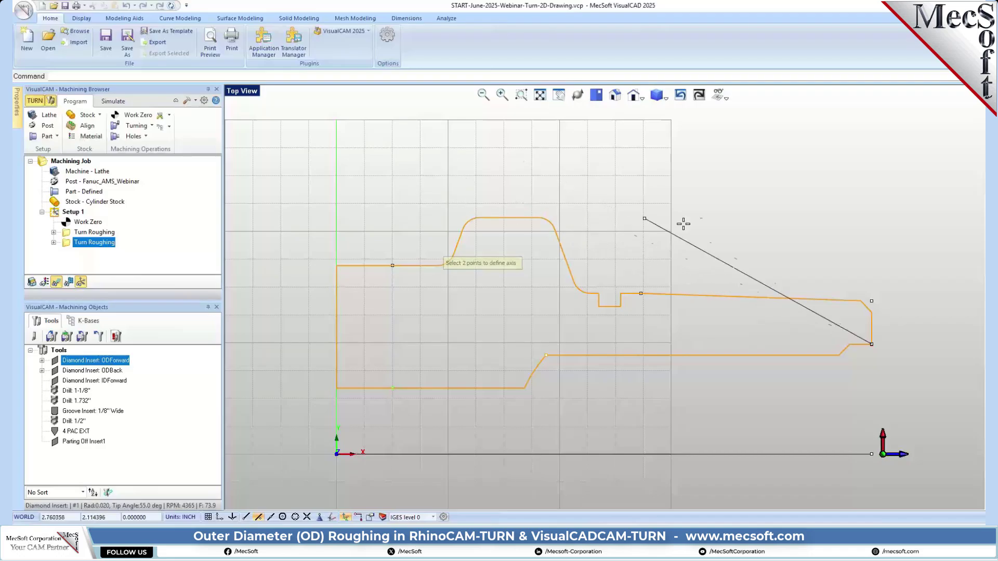
{"action": "left_click", "coordinate": [365, 266]}
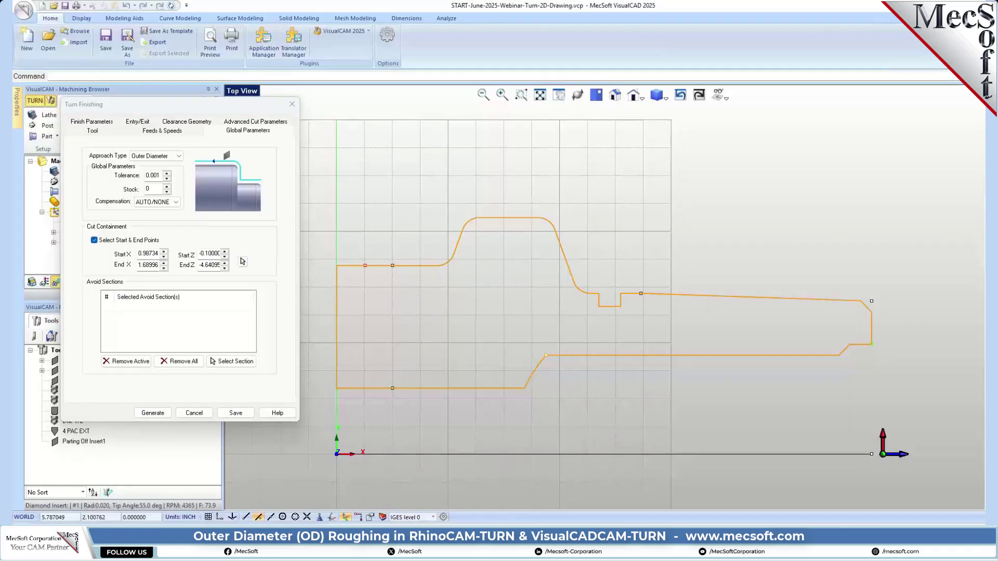
Turn off multiple passes for the finishing operation and generate its toolpath
{"action": "left_click", "coordinate": [105, 124]}
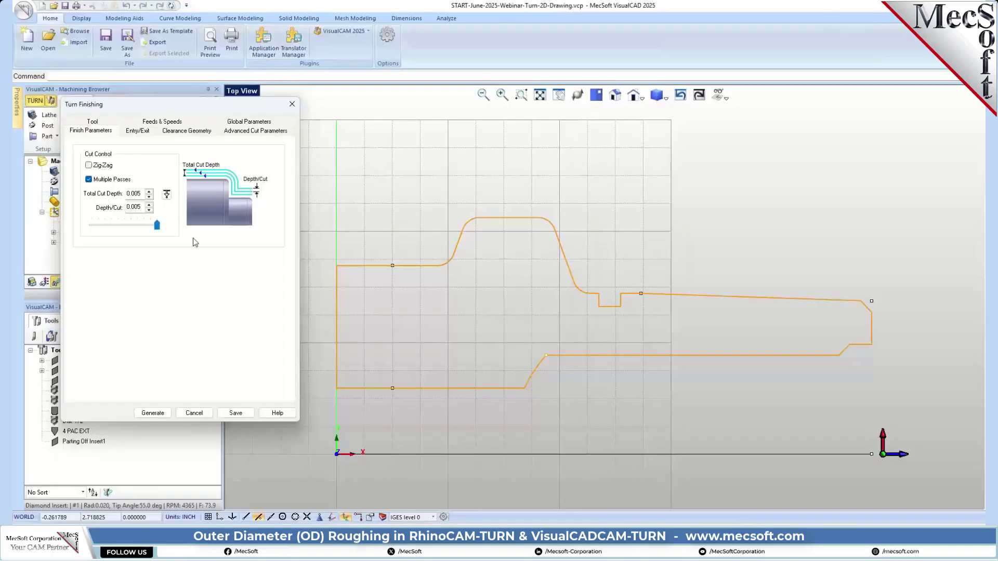
{"action": "left_click", "coordinate": [88, 179]}
{"action": "left_click", "coordinate": [154, 413]}
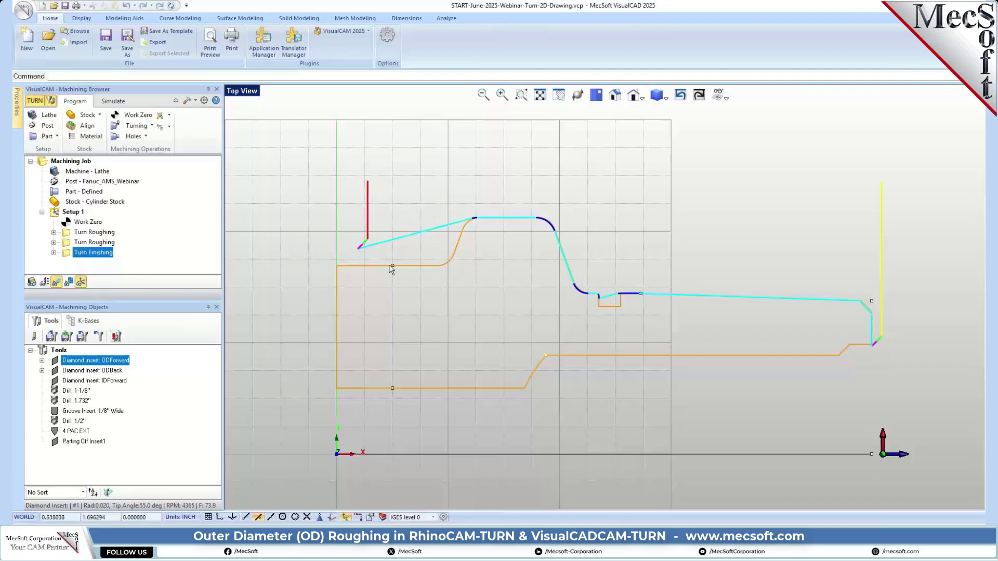
Play the stock simulation of the finishing toolpath, enabling Simulate by Moves during playback
{"action": "left_click", "coordinate": [115, 101]}
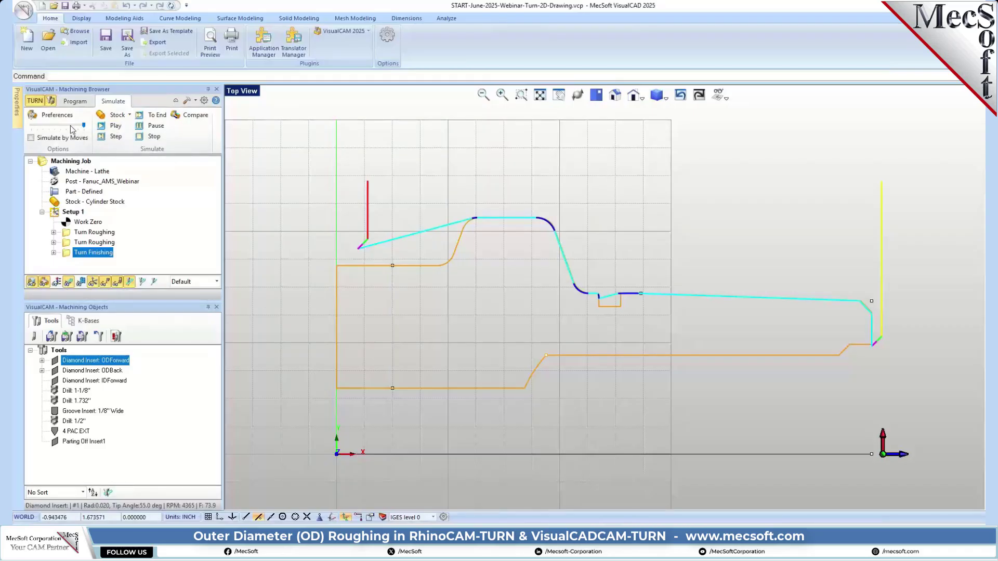
{"action": "left_click", "coordinate": [115, 126]}
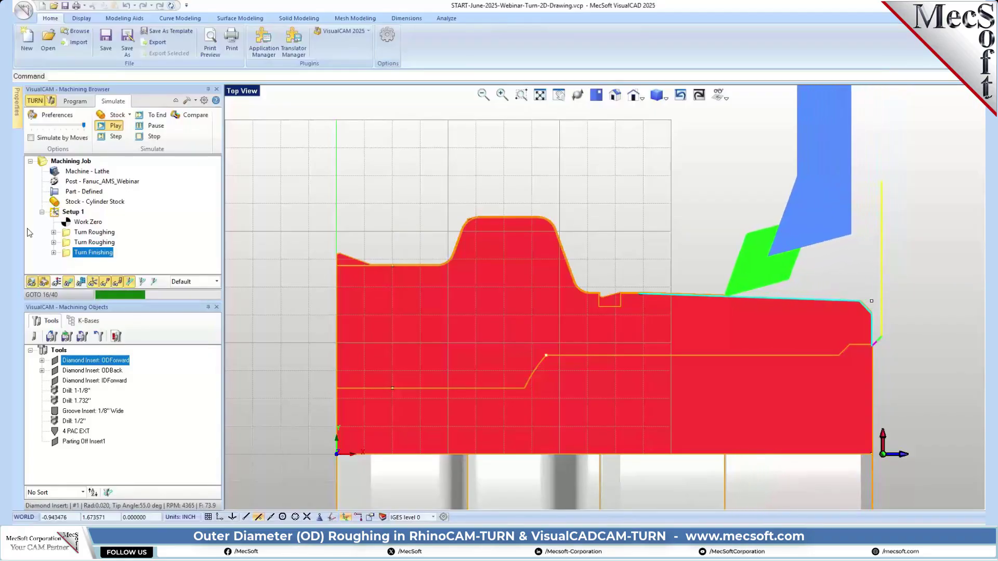
{"action": "left_click", "coordinate": [31, 137]}
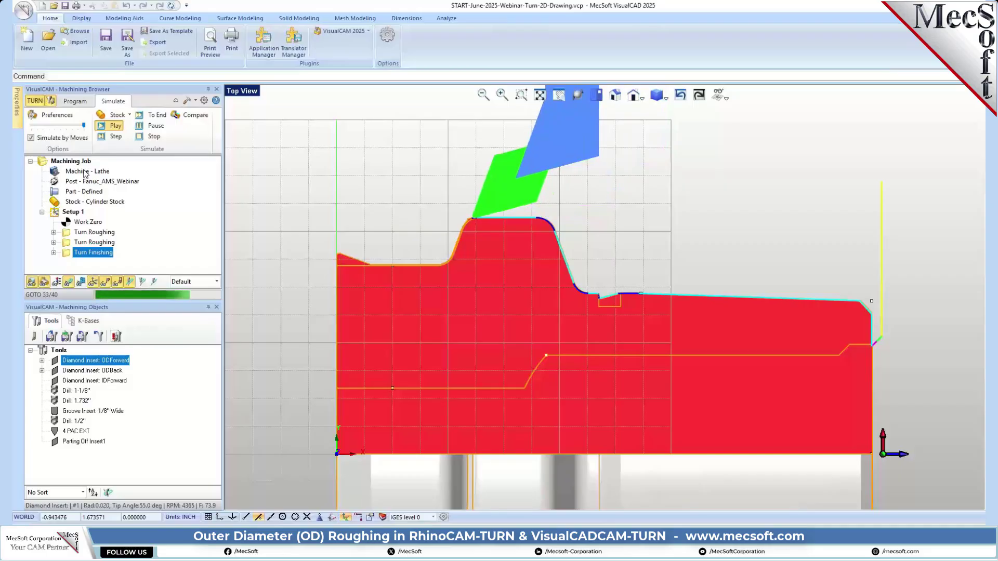
Start a second Turn Finishing operation and open its global parameters
{"action": "left_click", "coordinate": [80, 103]}
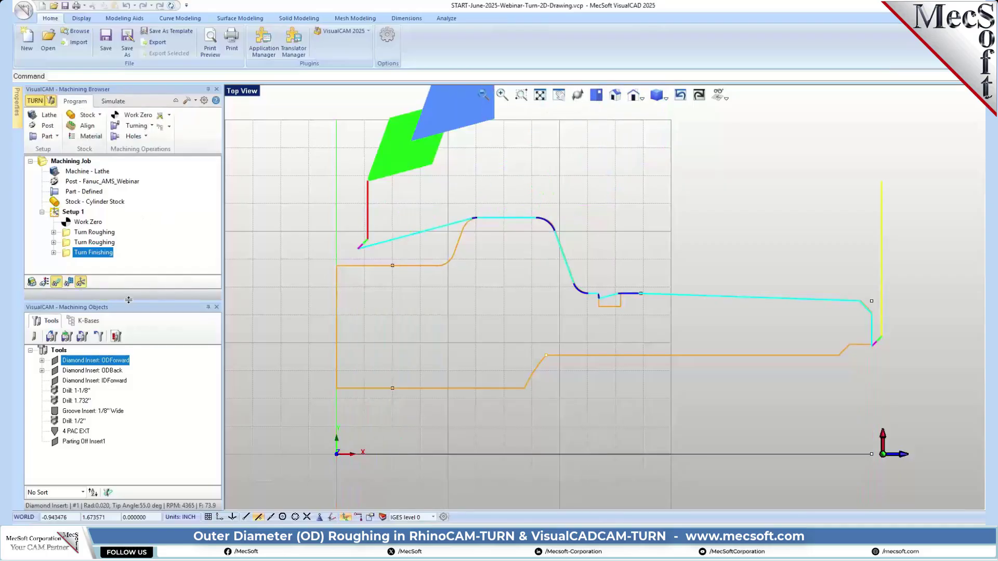
{"action": "left_click", "coordinate": [142, 128]}
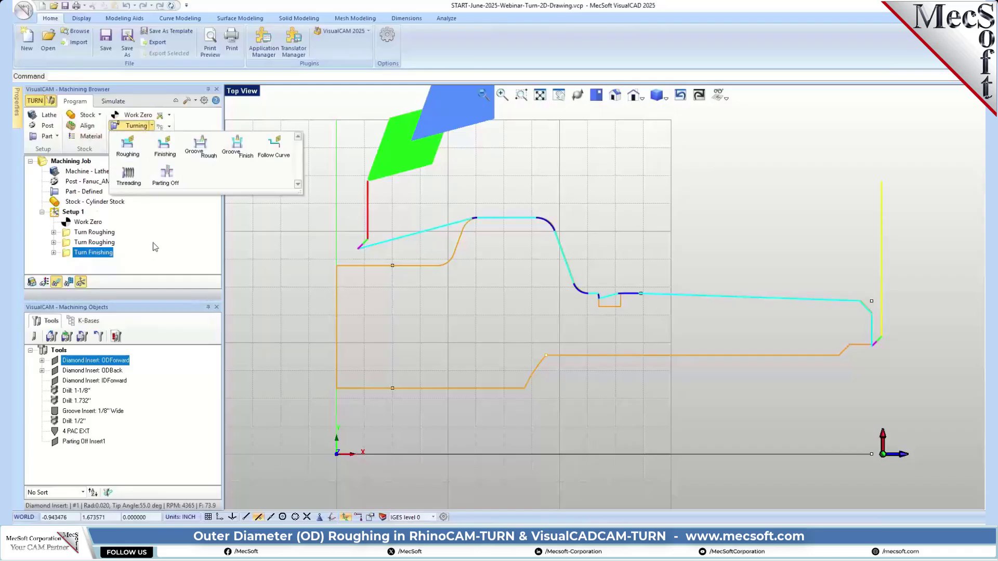
{"action": "left_click", "coordinate": [167, 150]}
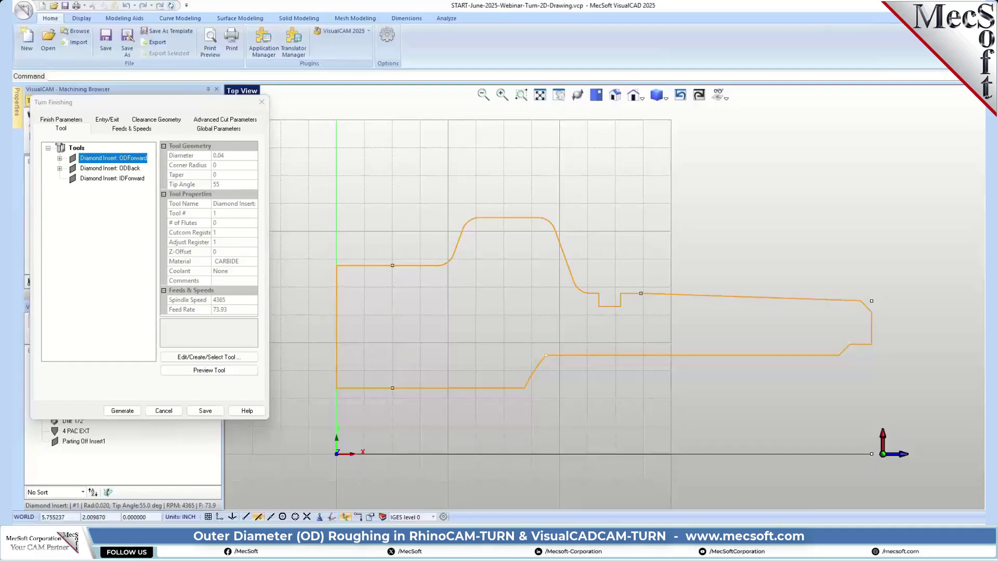
{"action": "left_click", "coordinate": [220, 130]}
Define the second finishing containment from about X 1.690, Z -4.641 to about X 2.121, Z -3.328, and set the tolerance to 0.0001
{"action": "left_click", "coordinate": [212, 258]}
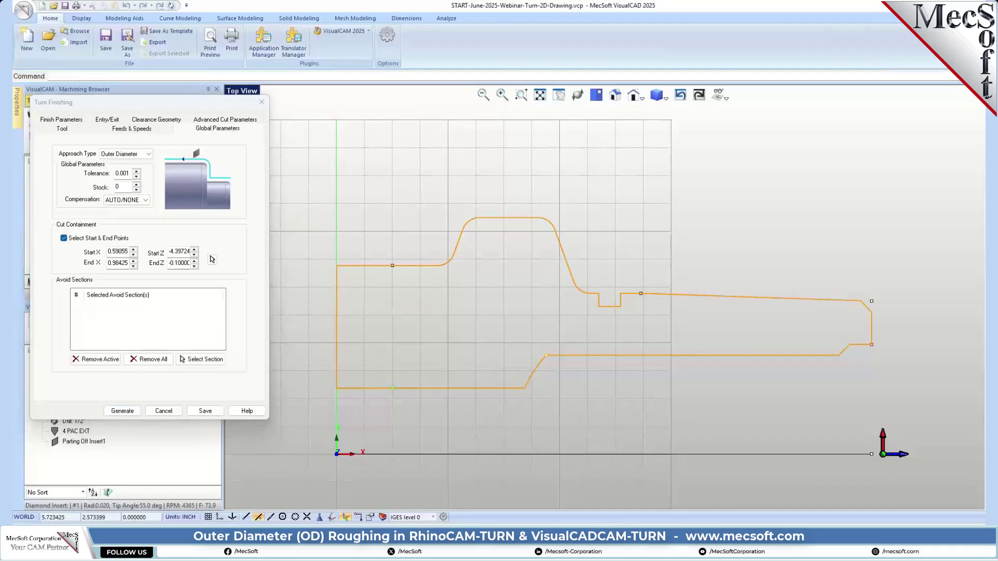
{"action": "left_click", "coordinate": [212, 259]}
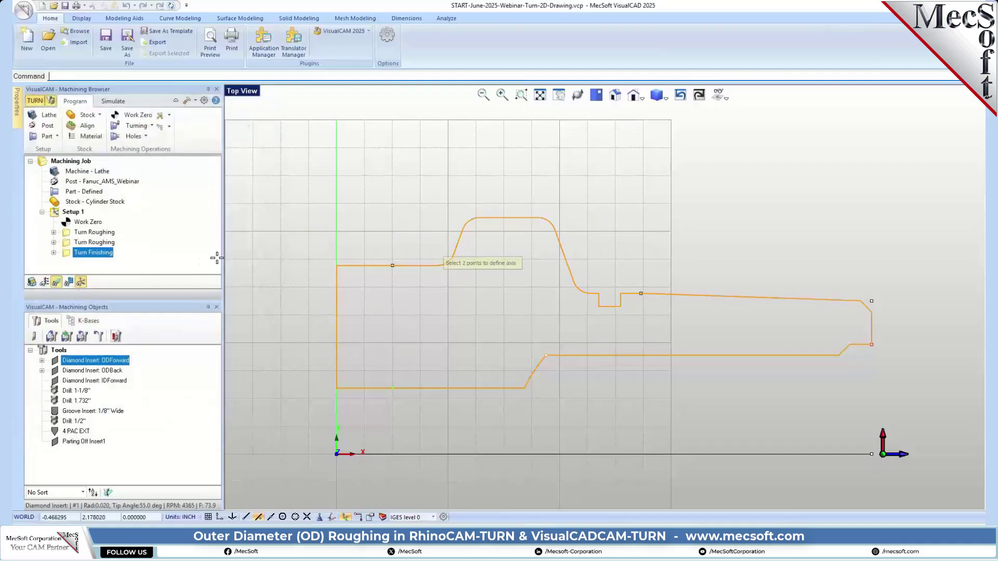
{"action": "left_click", "coordinate": [365, 265]}
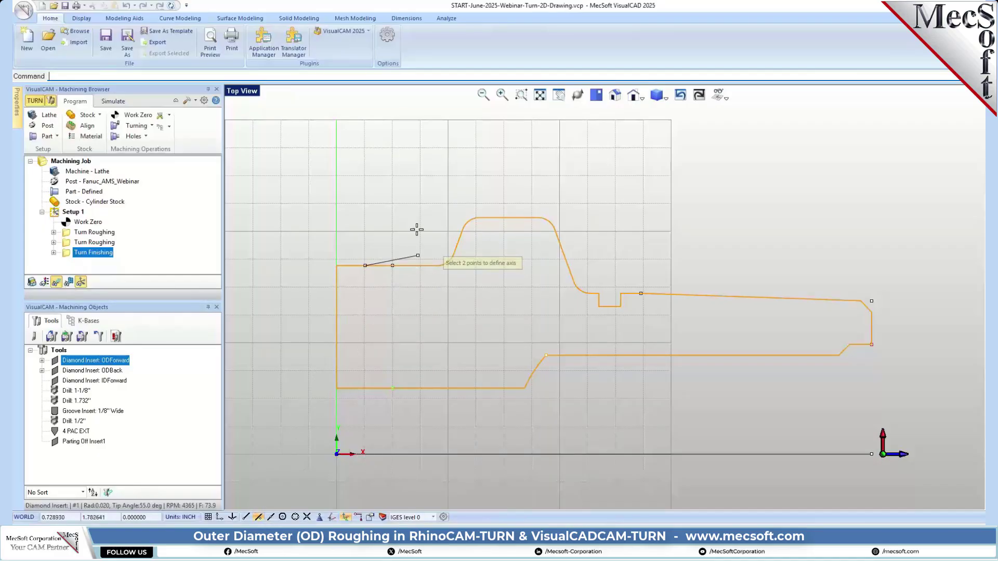
{"action": "left_click", "coordinate": [511, 218]}
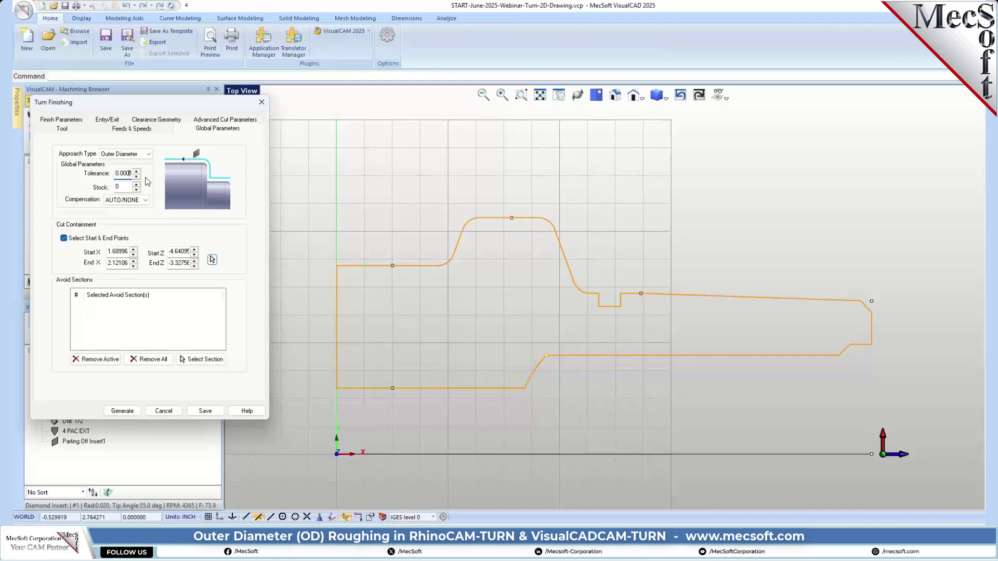
Set the second finishing operation's tolerance to 0.0001 and turn off multiple passes in its cut control
{"action": "type", "text": "1"}
{"action": "double_click", "coordinate": [125, 185]}
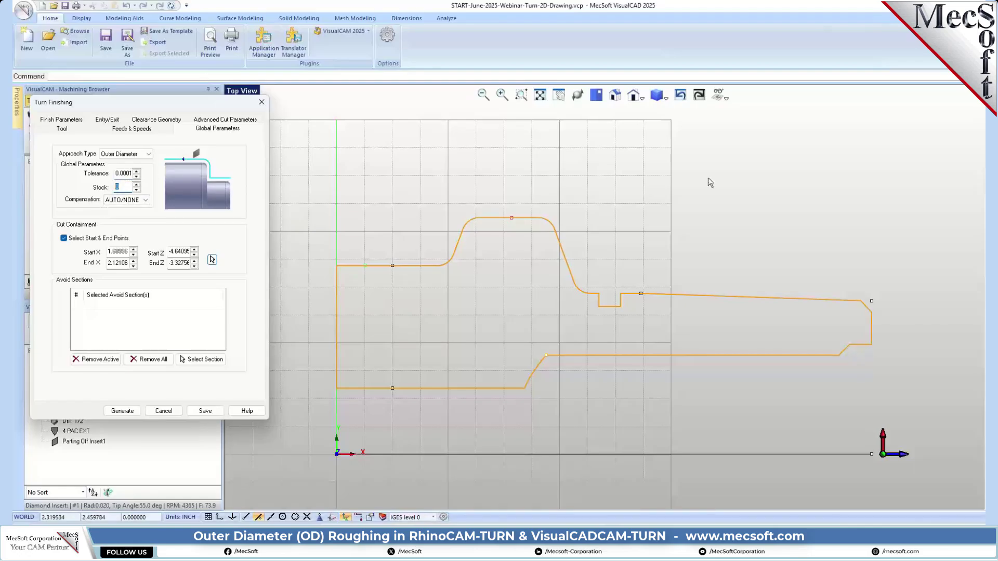
{"action": "left_click", "coordinate": [212, 258]}
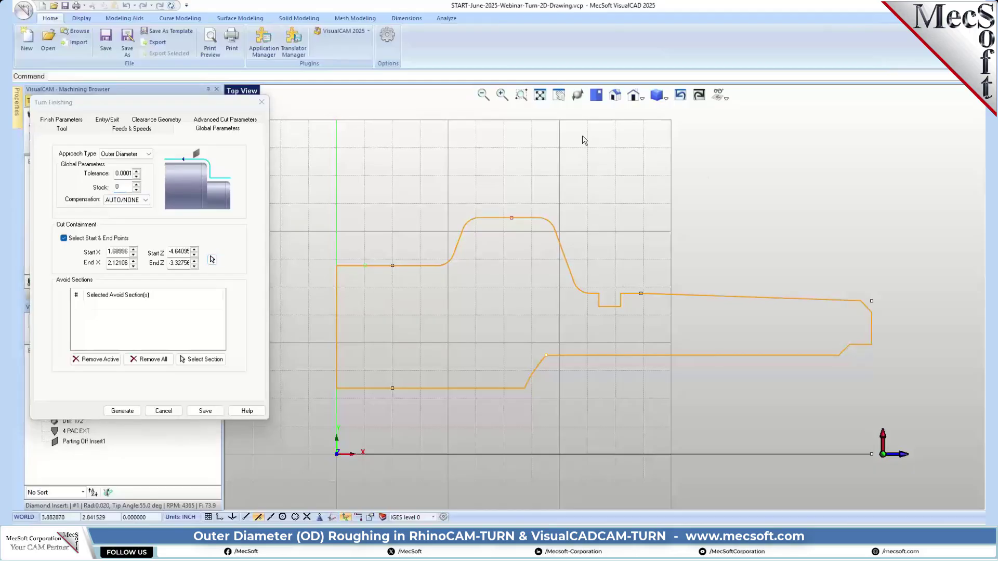
{"action": "left_click", "coordinate": [221, 123]}
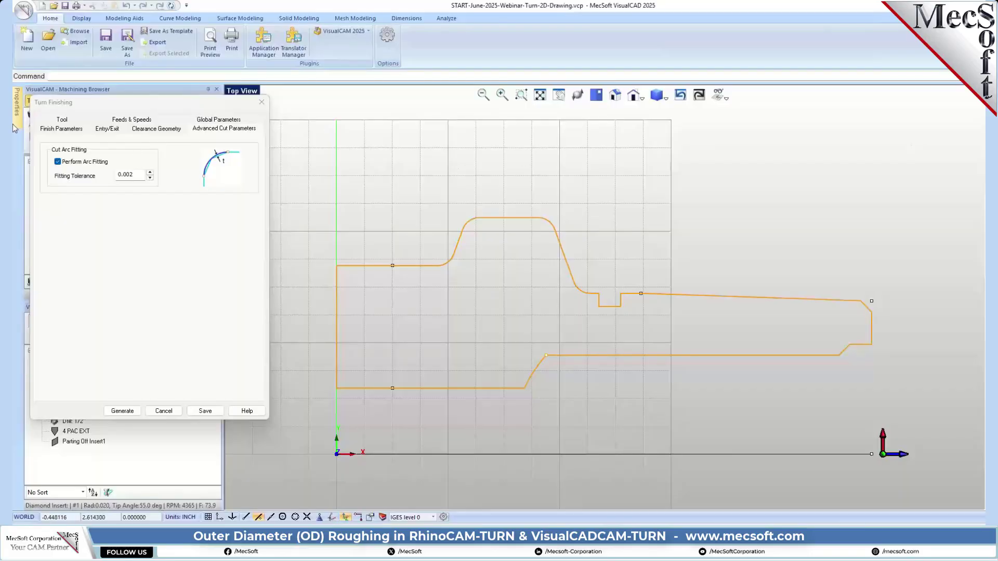
{"action": "left_click", "coordinate": [62, 128]}
{"action": "left_click", "coordinate": [58, 178]}
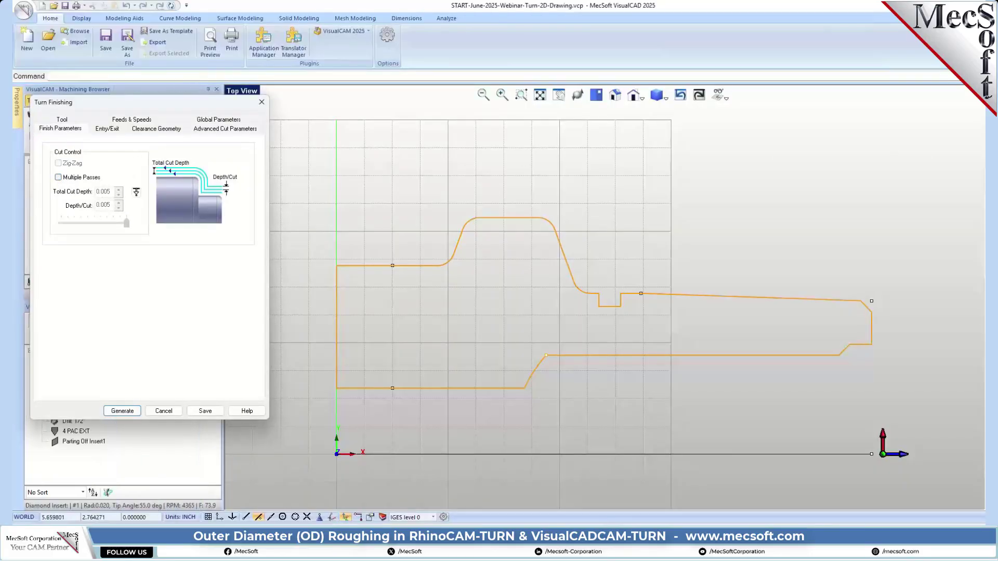
Set the second finishing operation's clearance to Automatic and its cut transfer to Clearance Plane
{"action": "left_click", "coordinate": [150, 132]}
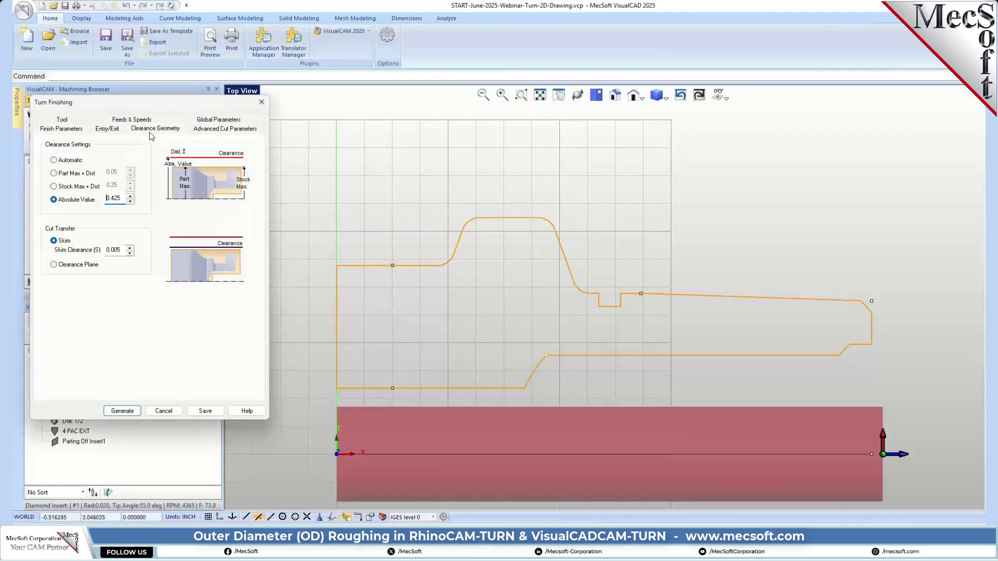
{"action": "left_click", "coordinate": [54, 160]}
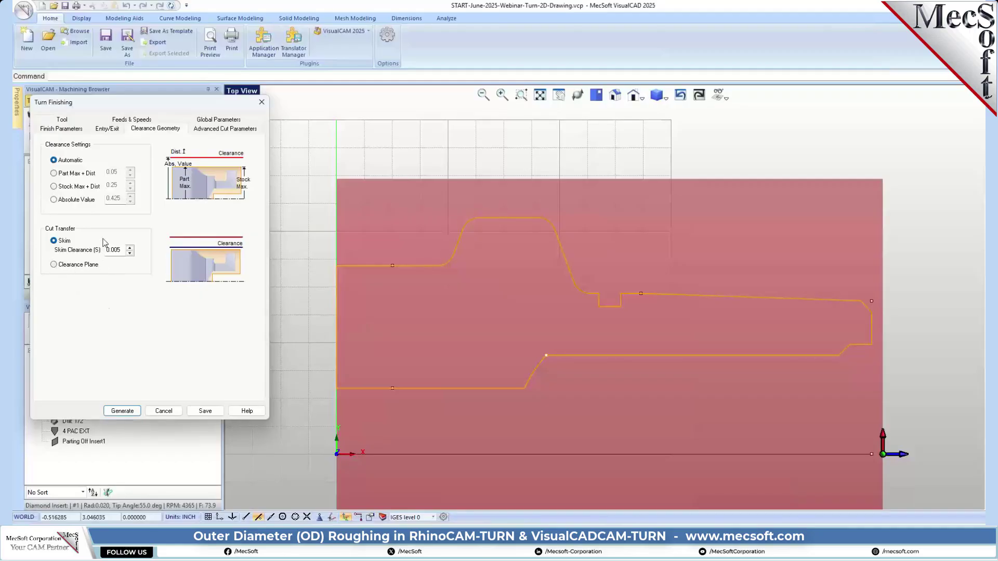
{"action": "left_click", "coordinate": [54, 265]}
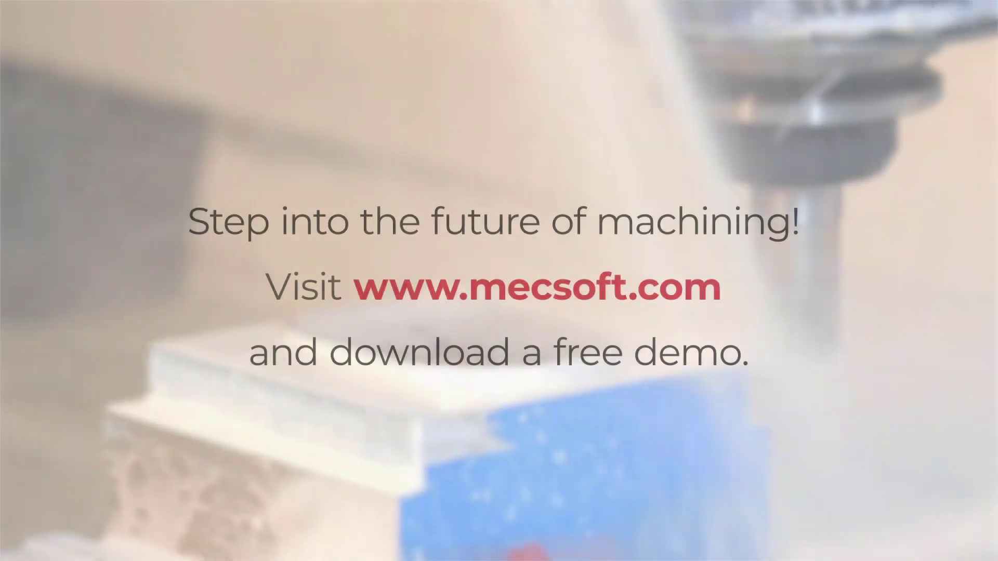